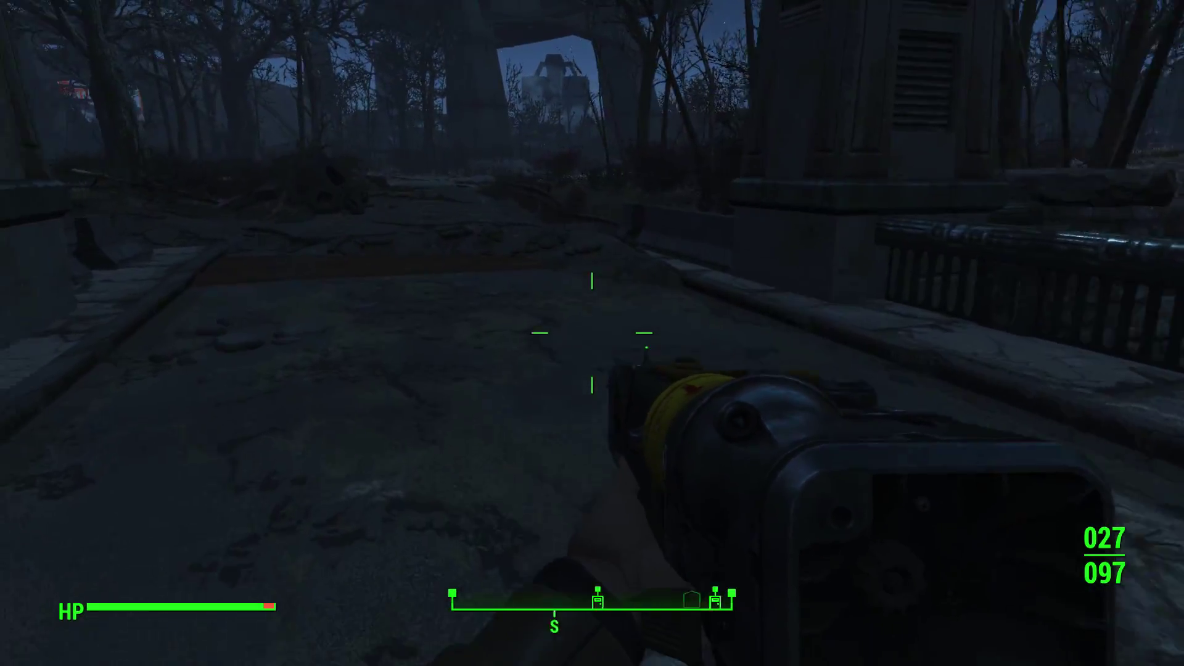
pyautogui.hotkey('shift', 'w')
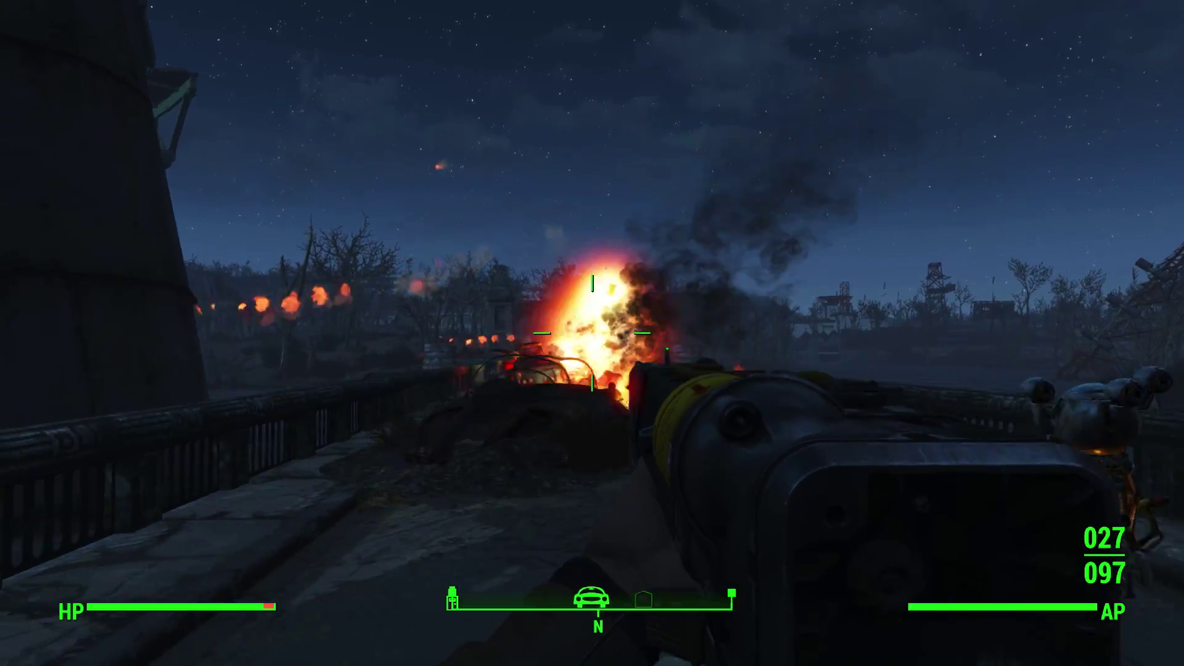
pyautogui.press('a')
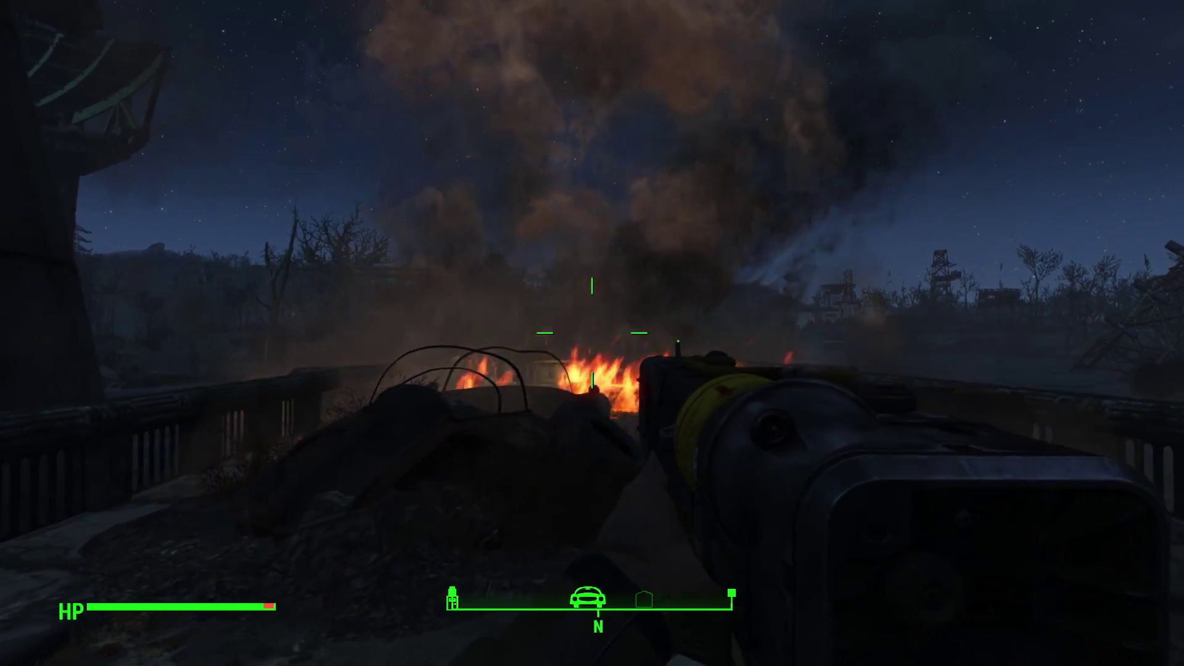
pyautogui.press('d')
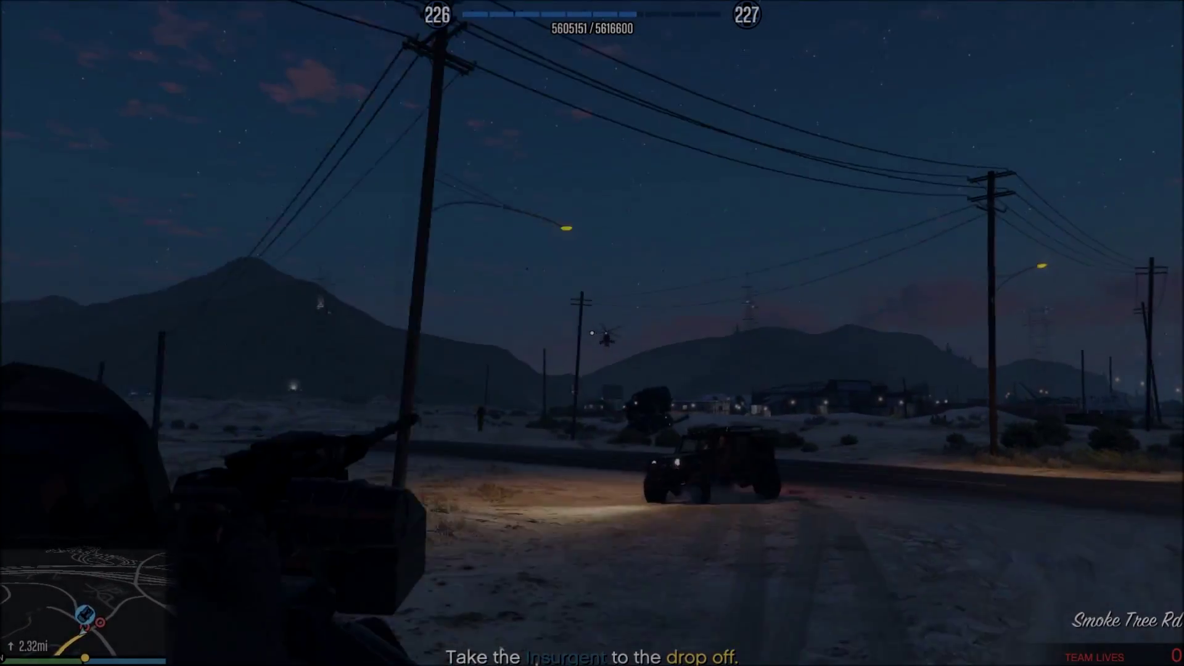
pyautogui.click(592, 333)
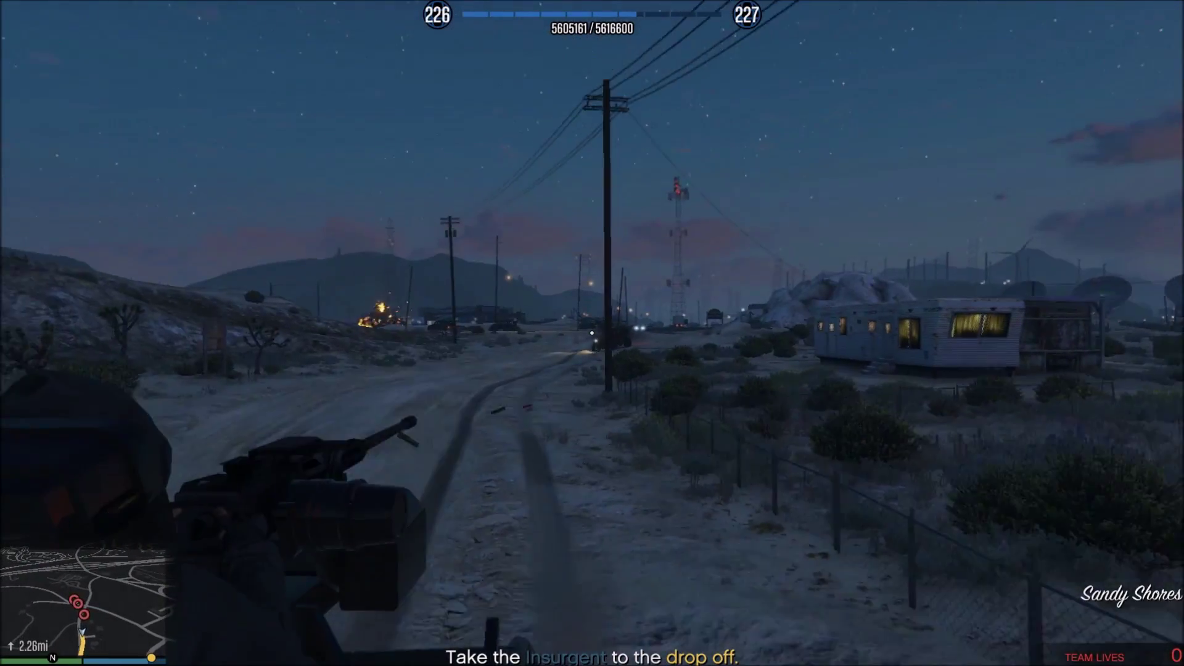
pyautogui.click(592, 333)
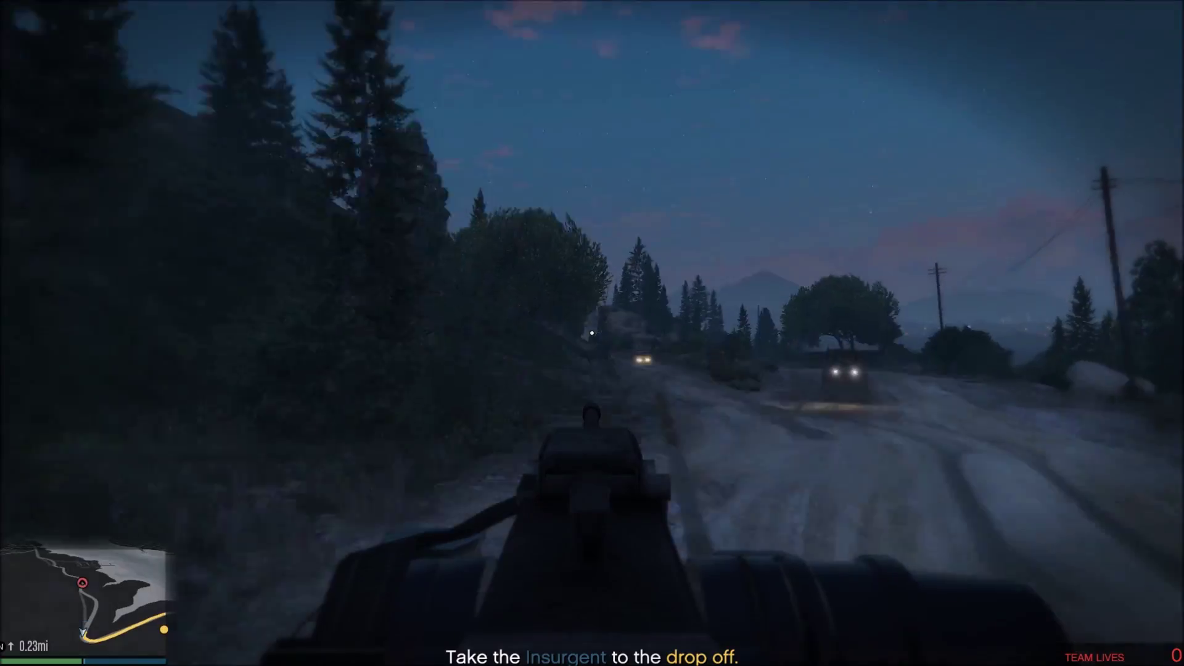
pyautogui.press('f')
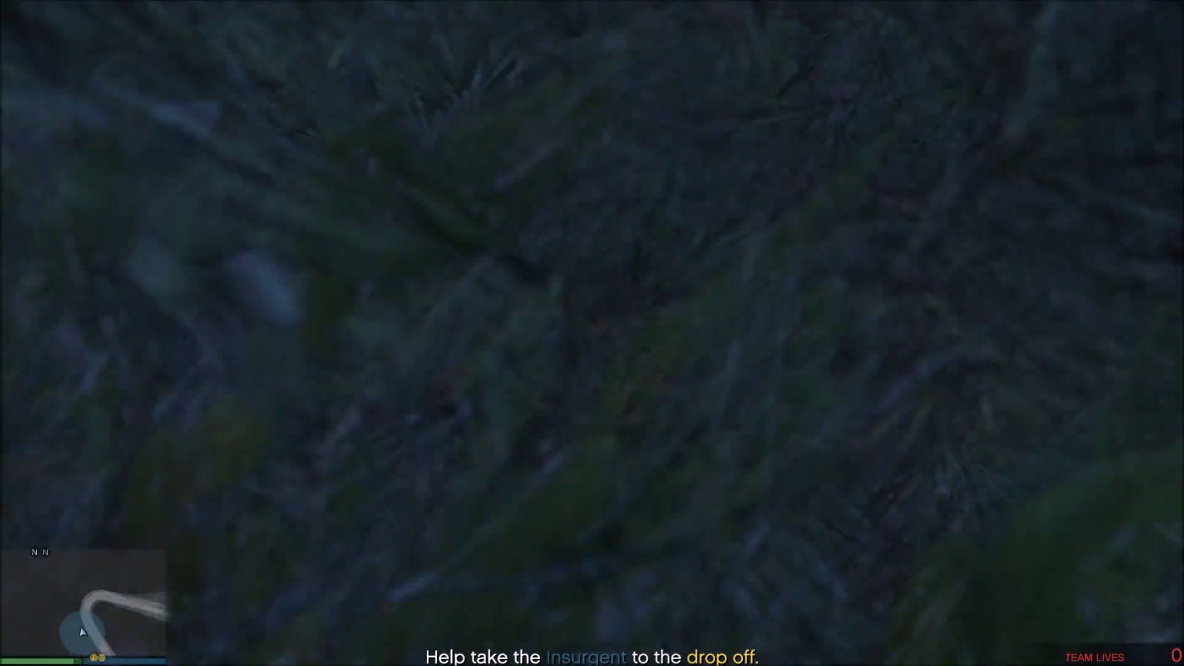
pyautogui.press('w')
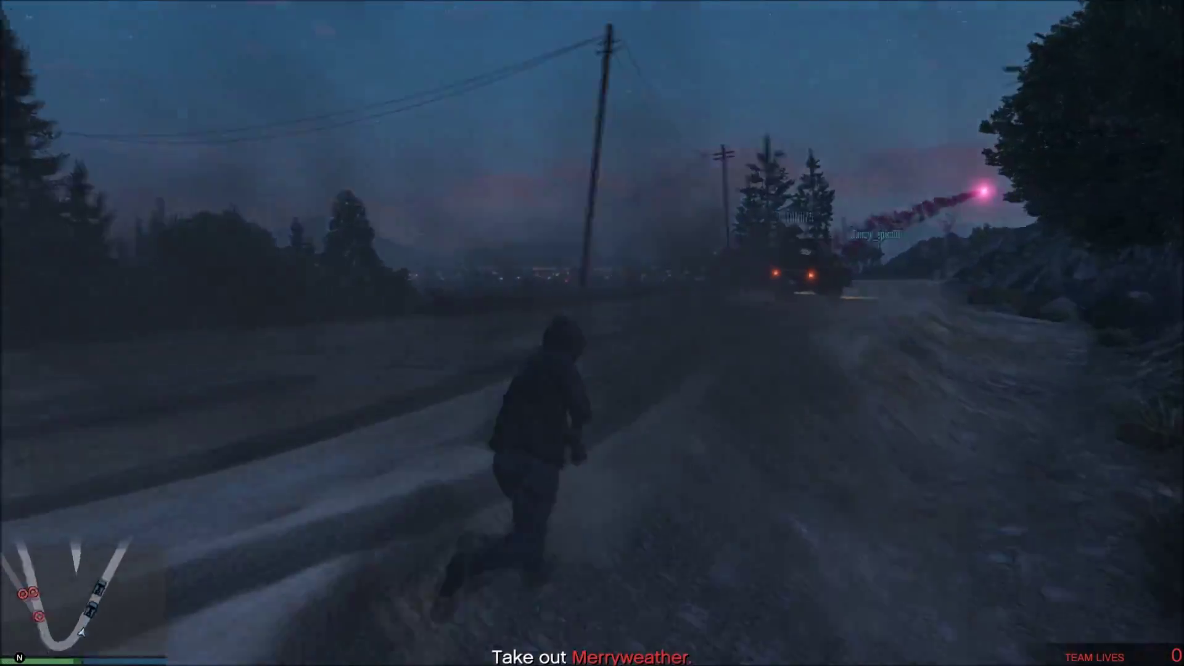
pyautogui.press('d')
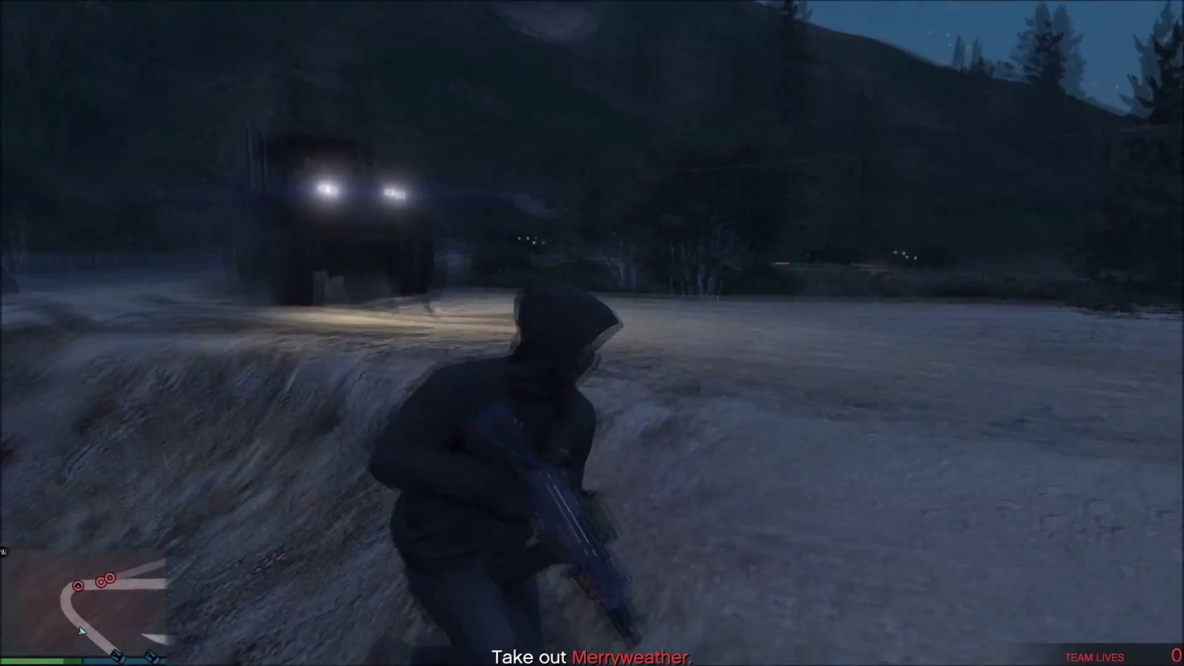
pyautogui.rightClick(592, 333)
pyautogui.click(592, 333)
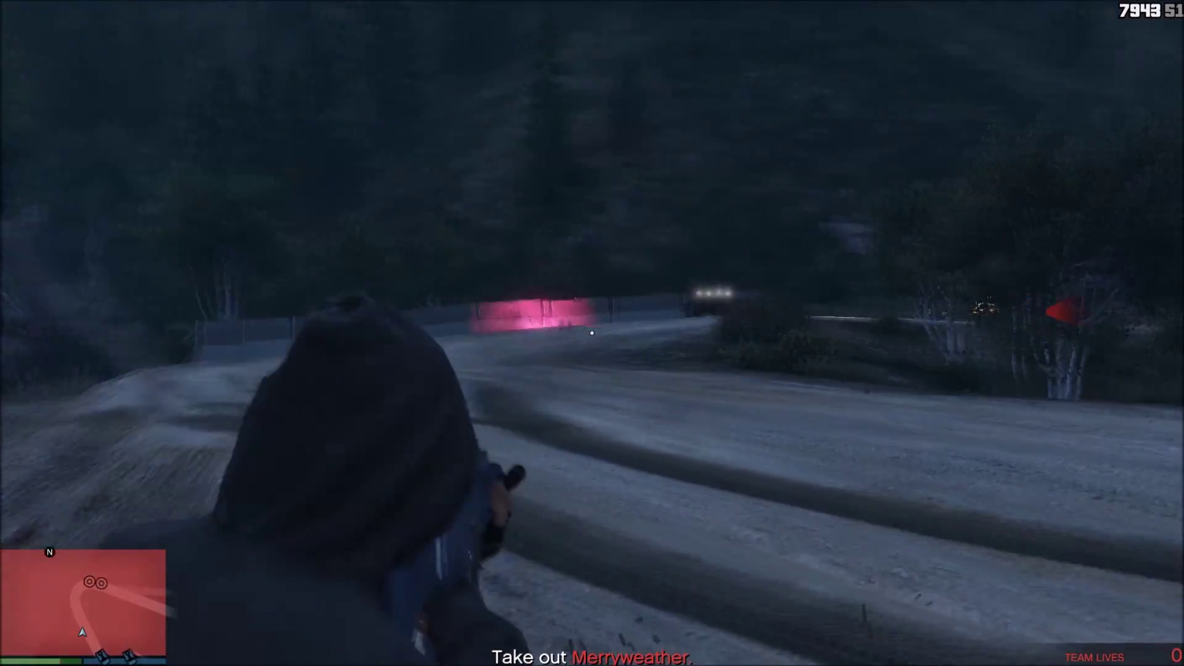
pyautogui.click(592, 333)
pyautogui.click(592, 333)
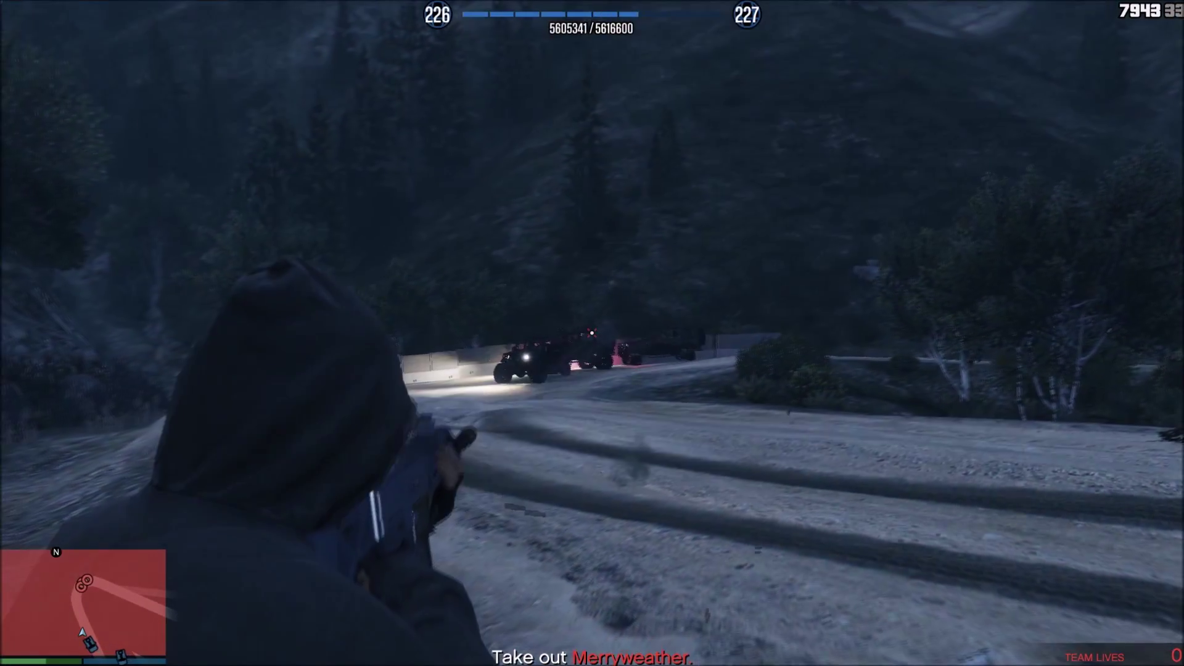
pyautogui.click(592, 333)
pyautogui.press('Tab')
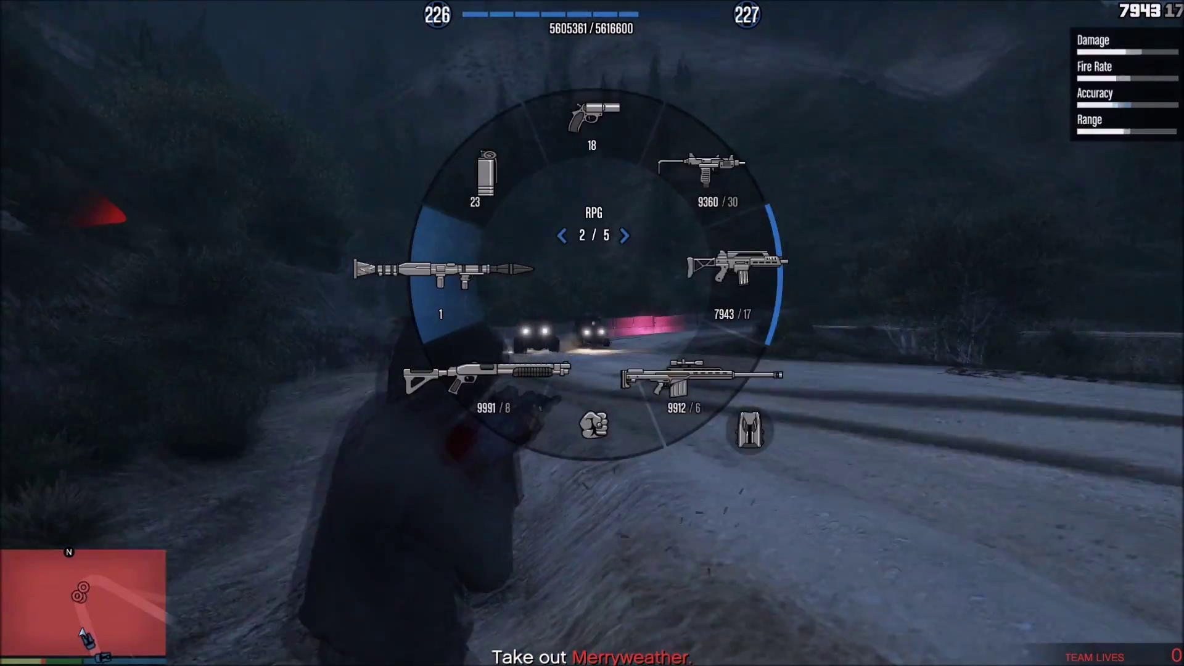
pyautogui.click(592, 333)
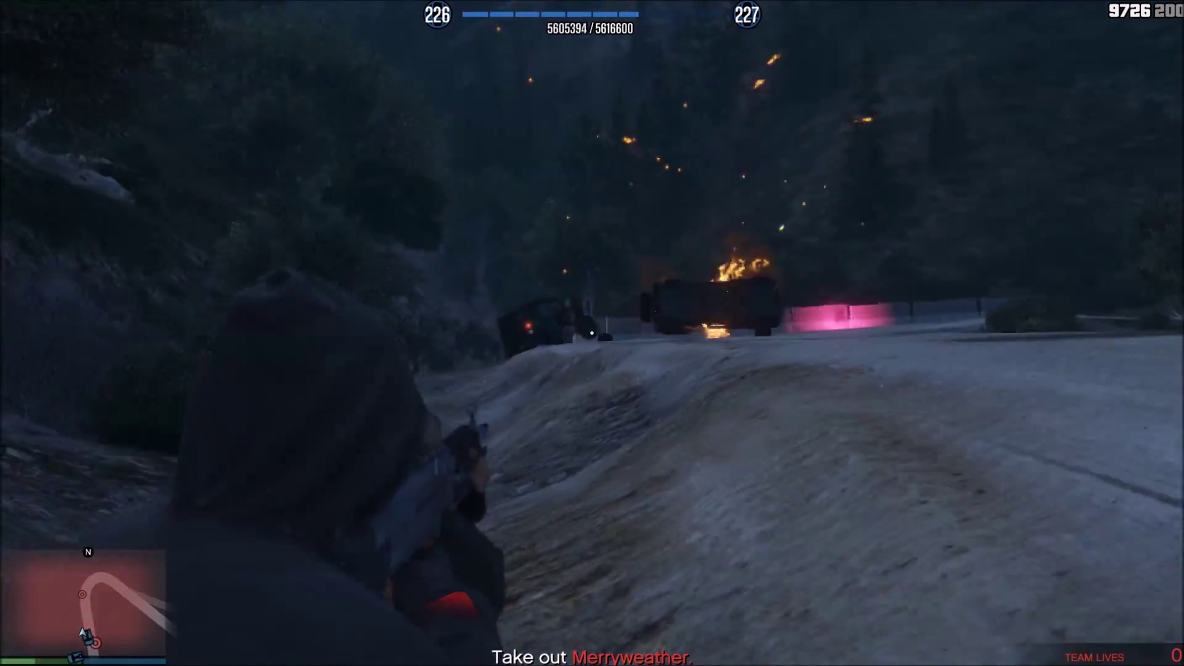
pyautogui.click(592, 333)
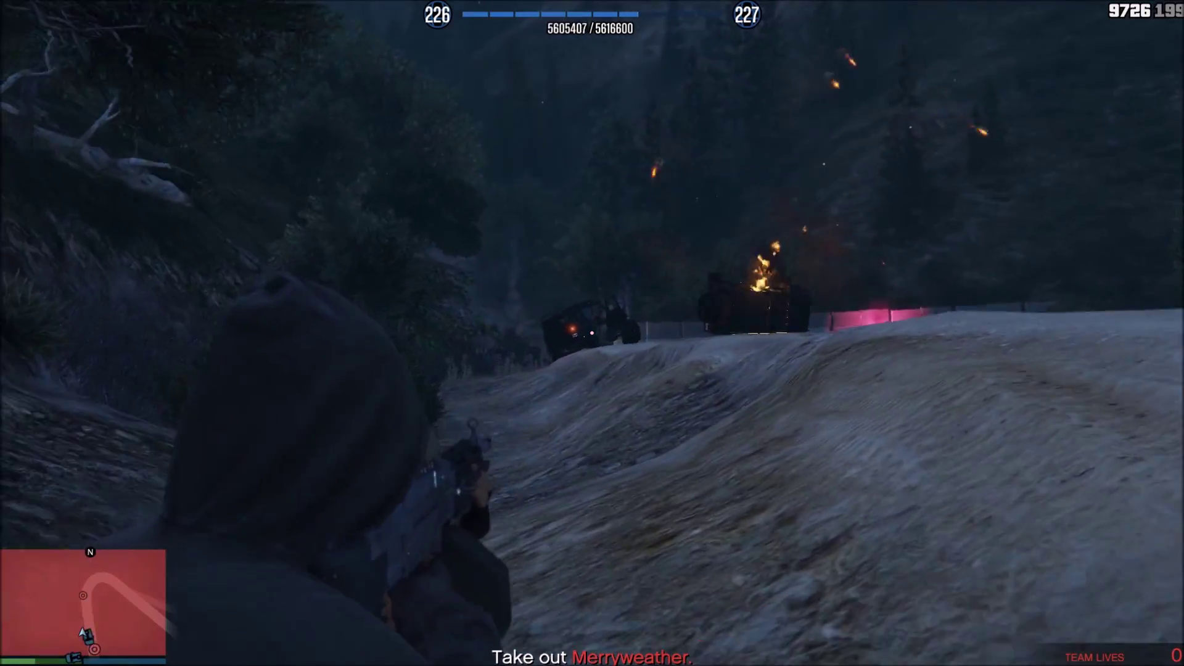
pyautogui.click(592, 333)
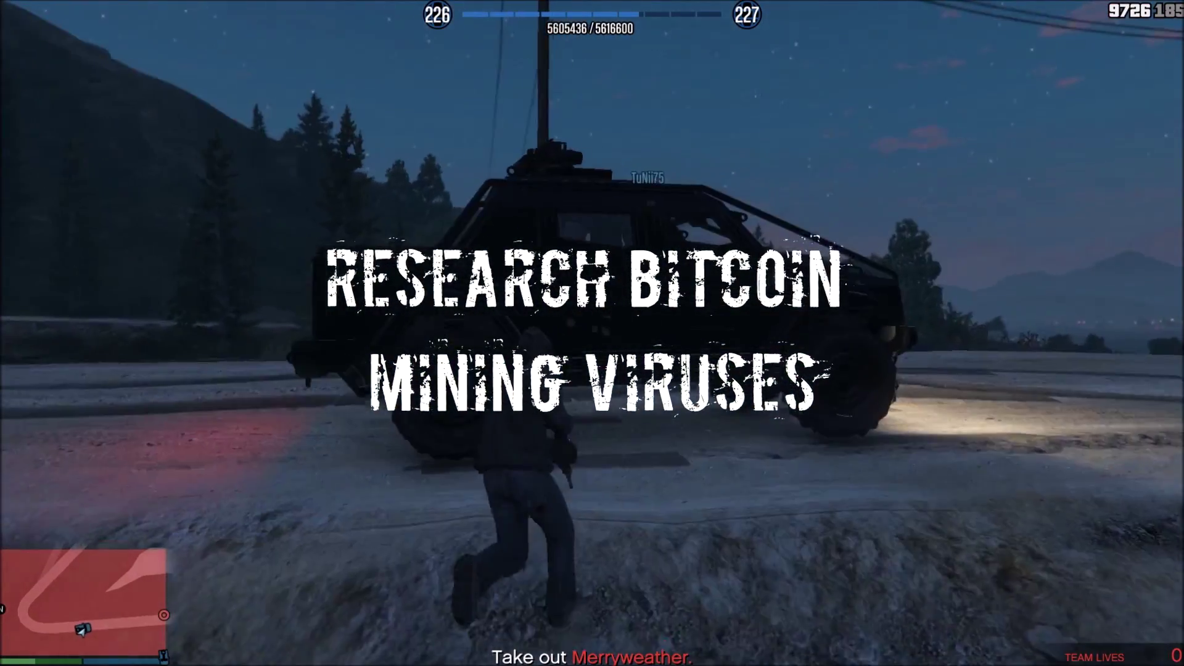
pyautogui.press('w')
pyautogui.press('r')
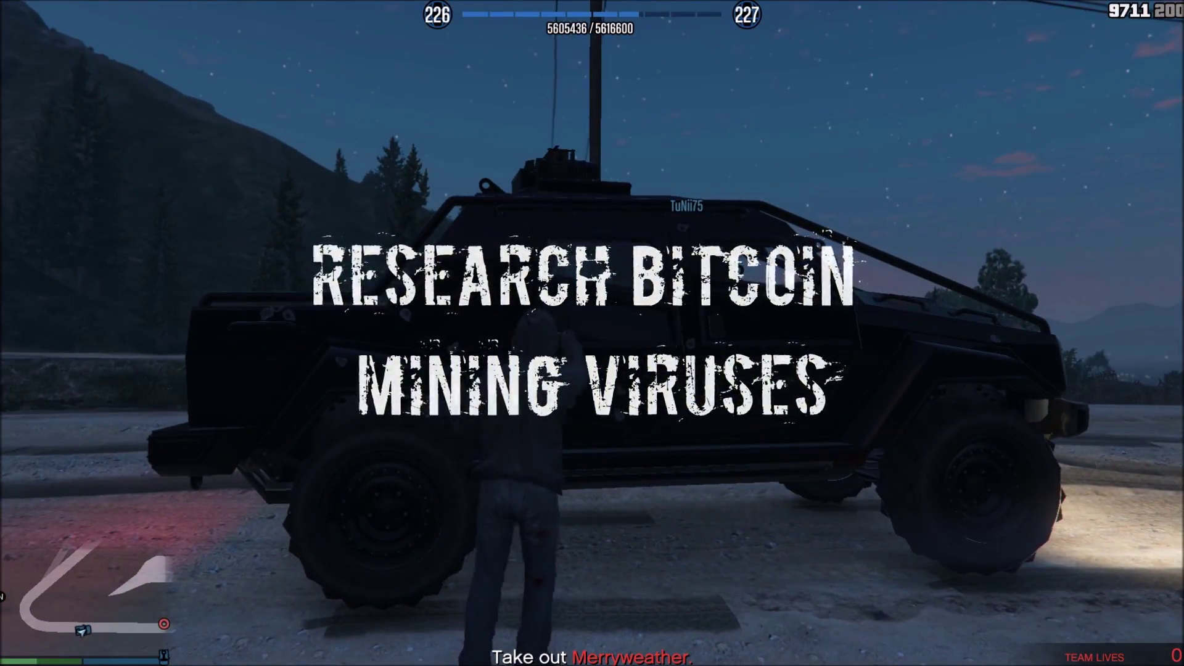
pyautogui.press('f')
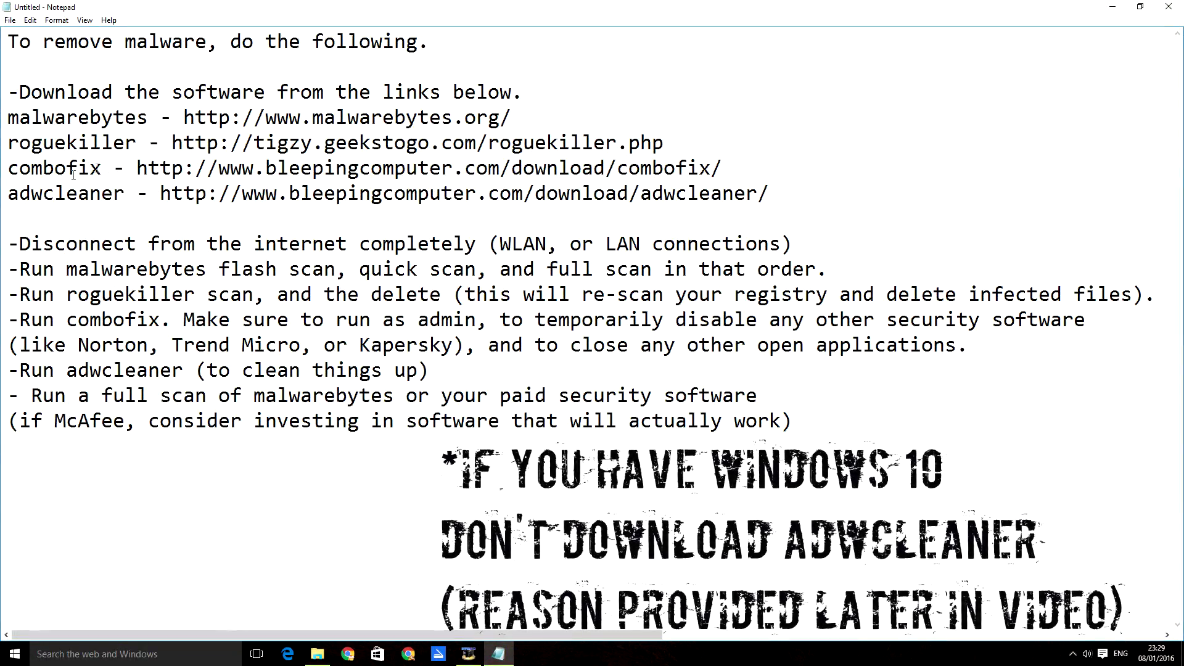
pyautogui.moveTo(833, 442); pyautogui.dragTo(3, 92)
pyautogui.click(7, 93)
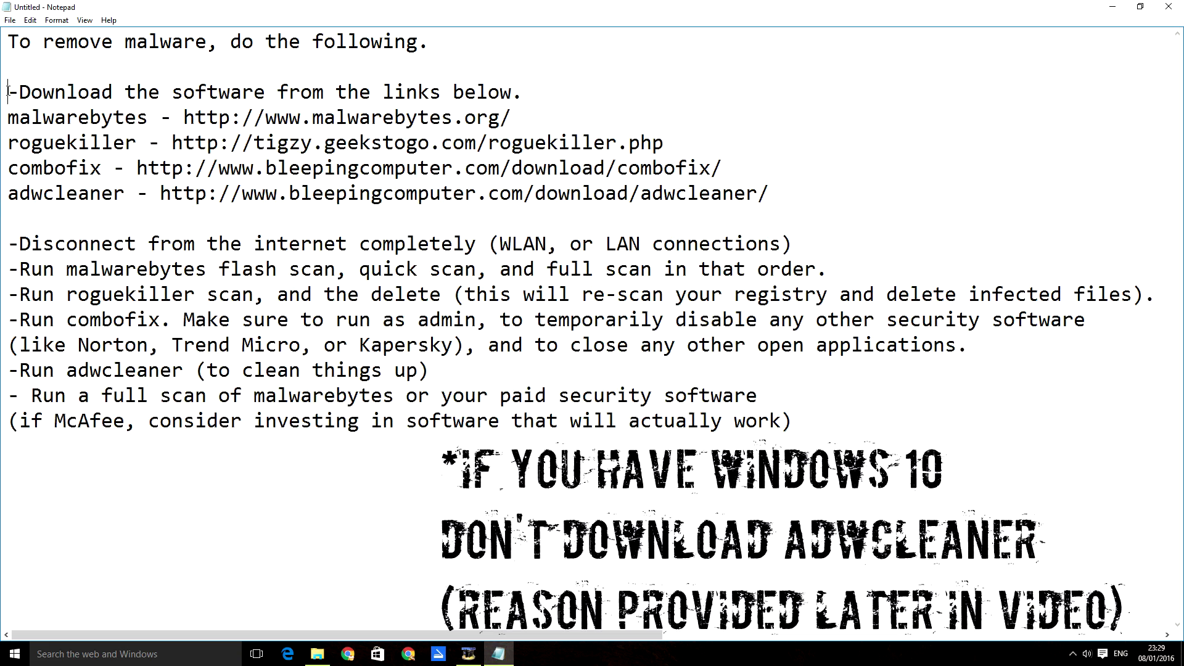
pyautogui.click(409, 654)
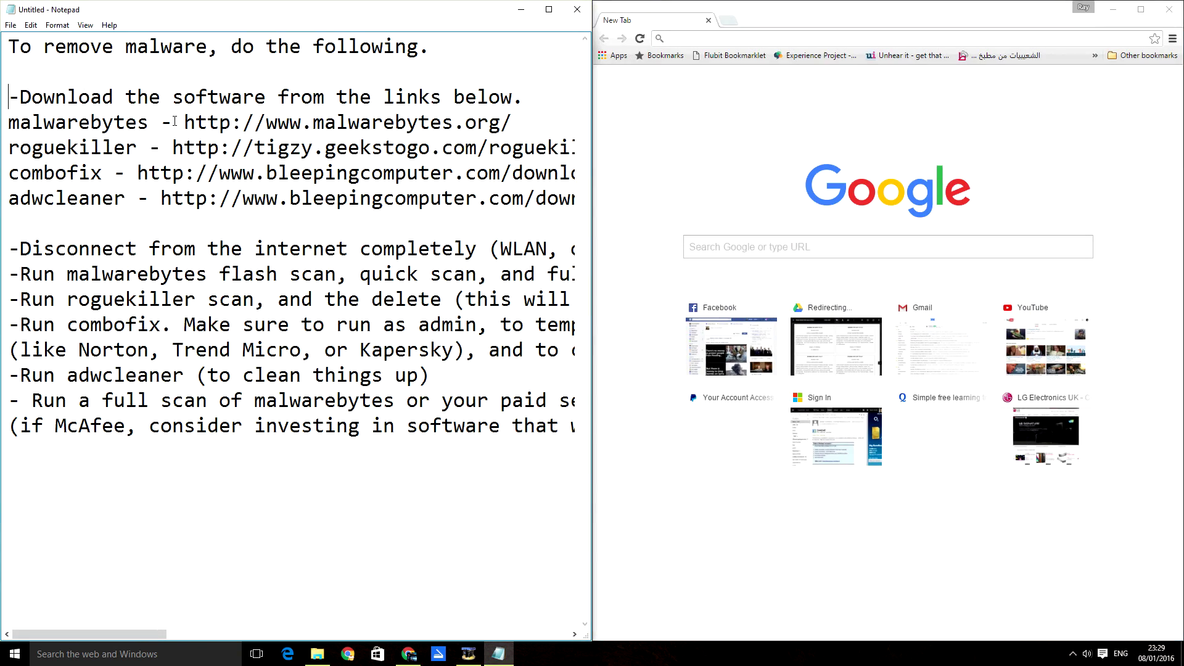
pyautogui.moveTo(183, 123); pyautogui.dragTo(497, 117)
pyautogui.hotkey('ctrl', 'c')
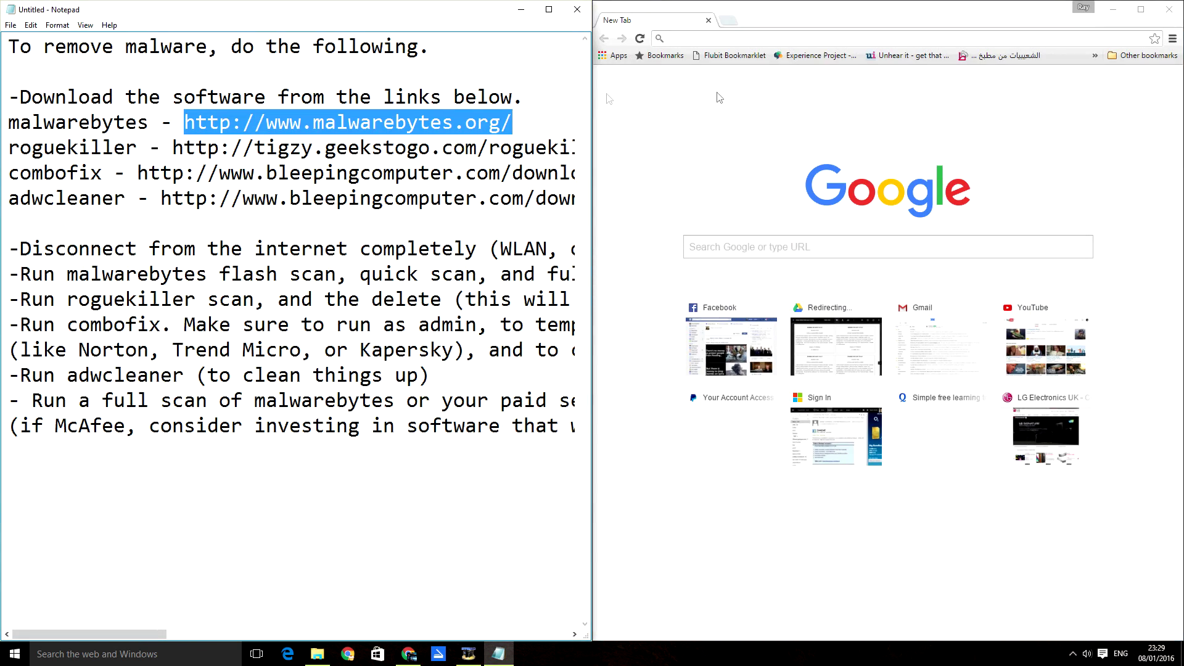
pyautogui.click(788, 40)
pyautogui.hotkey('ctrl', 'v')
pyautogui.press('Return')
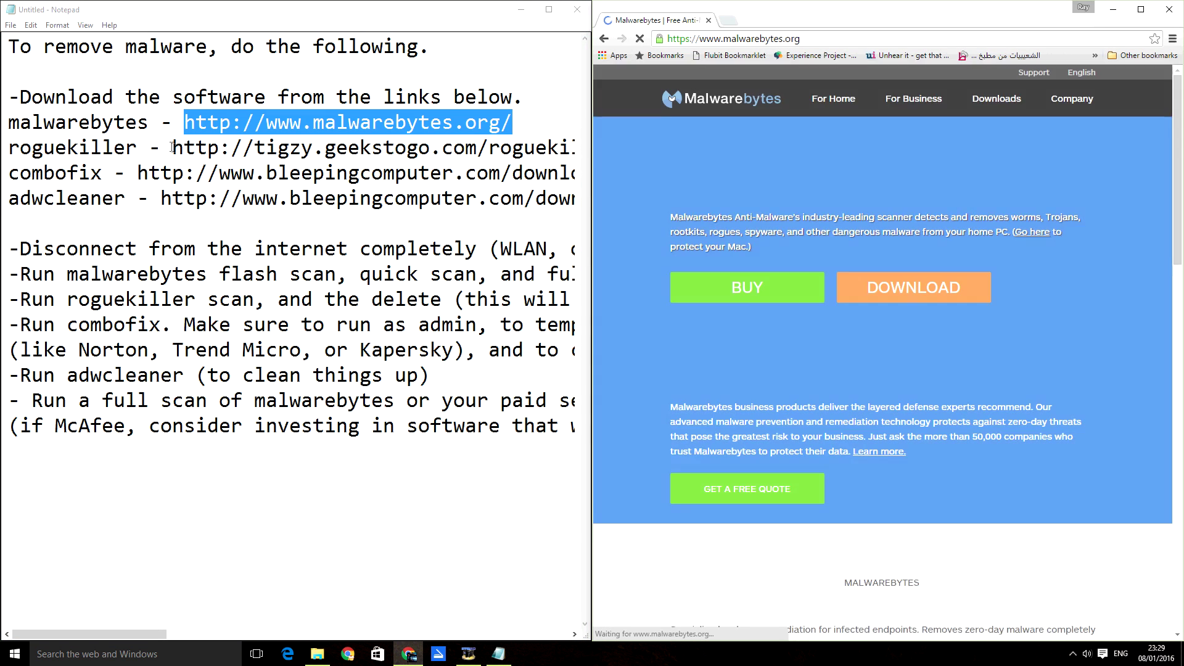
pyautogui.moveTo(173, 148); pyautogui.dragTo(634, 139)
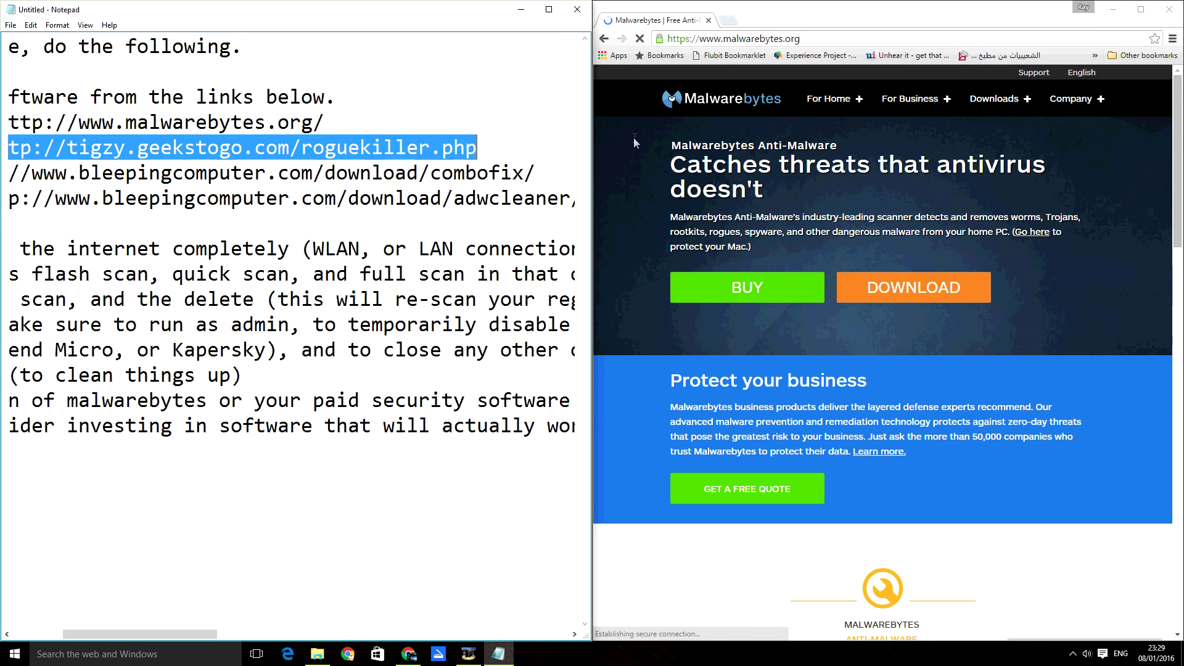
pyautogui.click(729, 21)
pyautogui.write('http://tigzy.geekstogo.com/roguekiller.php')
pyautogui.press('Return')
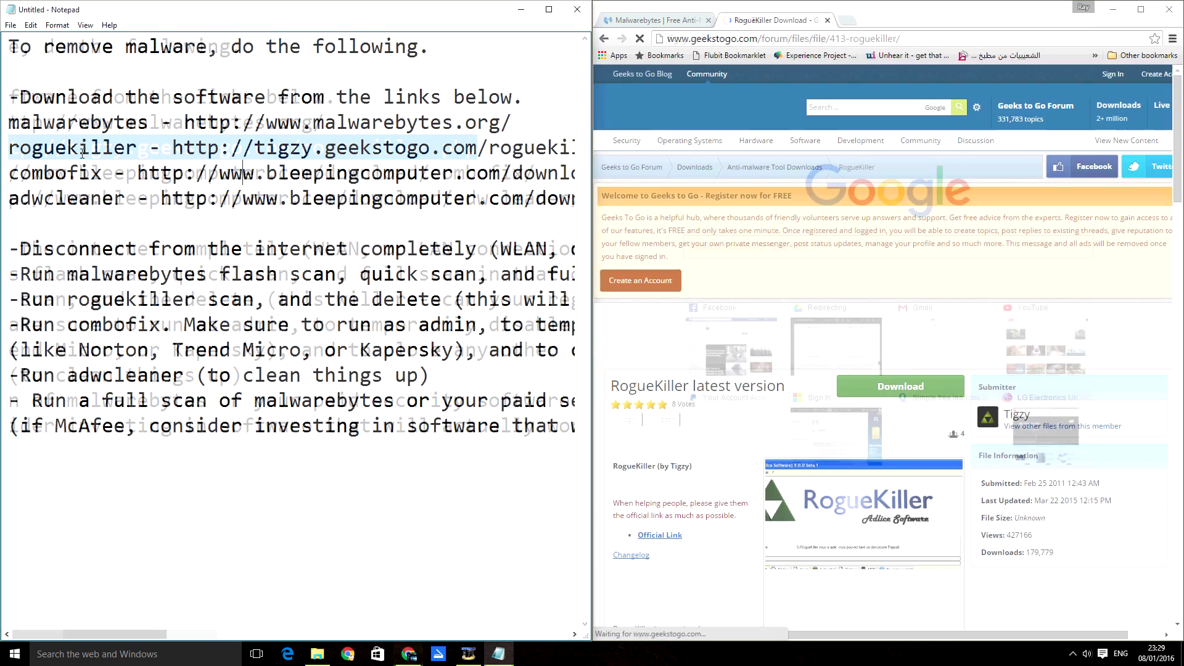
pyautogui.moveTo(139, 173); pyautogui.dragTo(525, 173)
pyautogui.hotkey('ctrl', 'c')
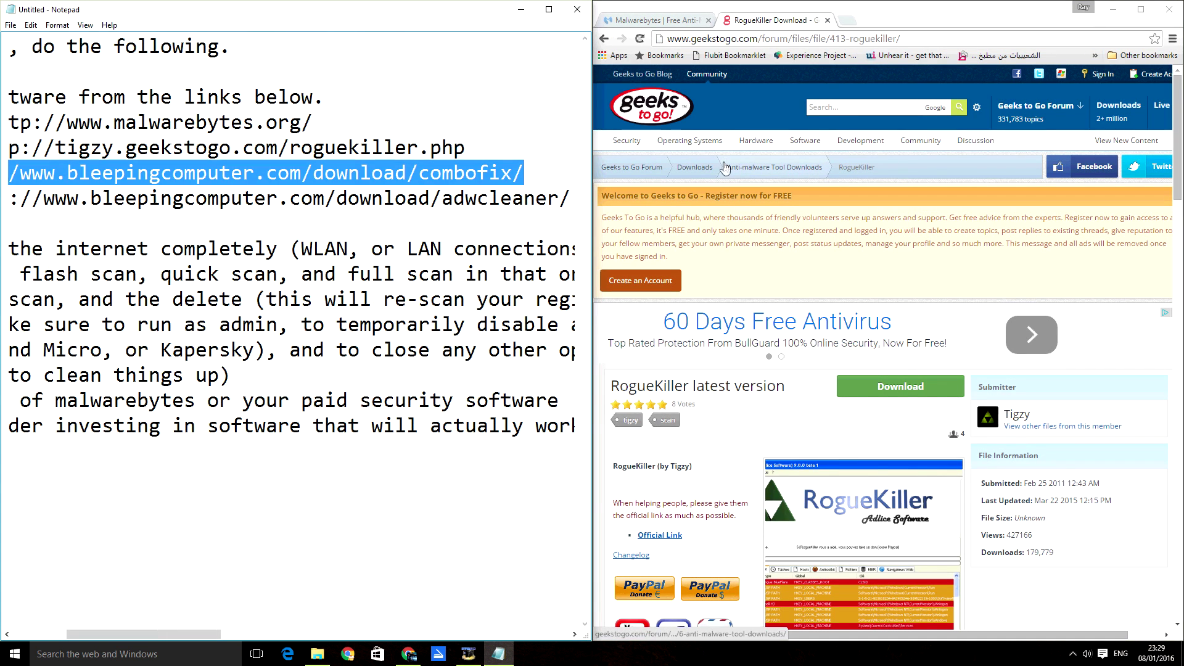
pyautogui.click(848, 20)
pyautogui.hotkey('ctrl', 'v')
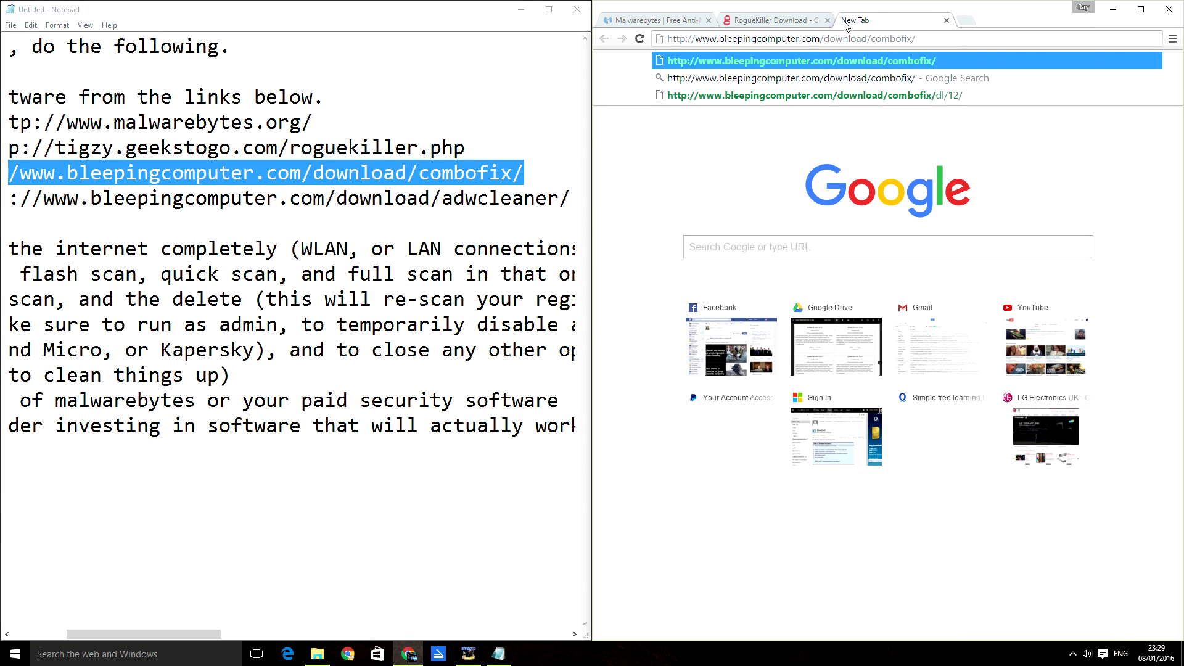
pyautogui.press('Return')
pyautogui.moveTo(277, 198); pyautogui.dragTo(5, 198)
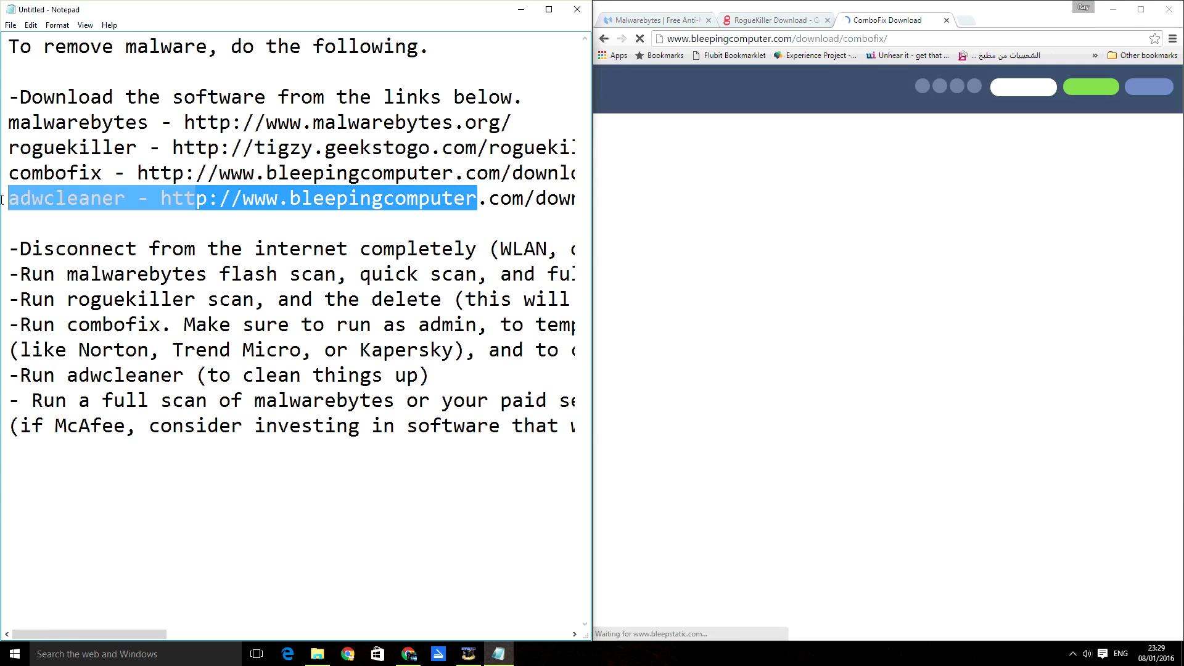
pyautogui.moveTo(171, 198); pyautogui.dragTo(725, 193)
pyautogui.hotkey('ctrl', 'c')
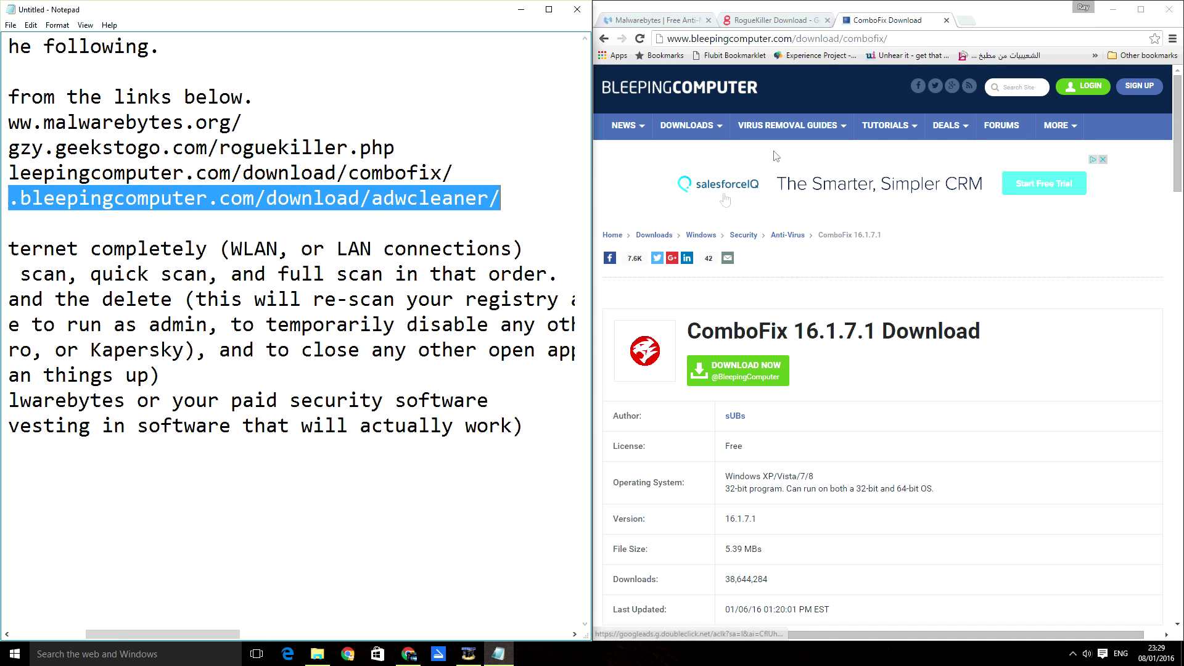
pyautogui.click(967, 21)
pyautogui.hotkey('ctrl', 'v')
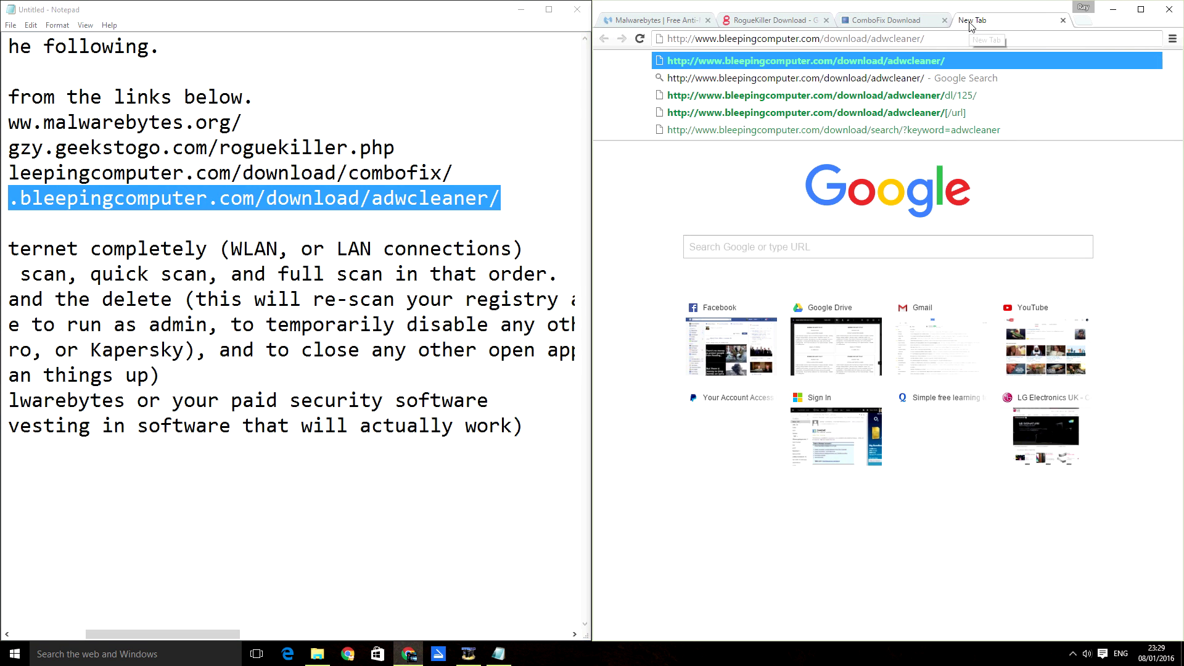
pyautogui.press('Return')
# - Look over the opened Malwarebytes, RogueKiller and ComboFix pages for their product information and download options
pyautogui.click(653, 19)
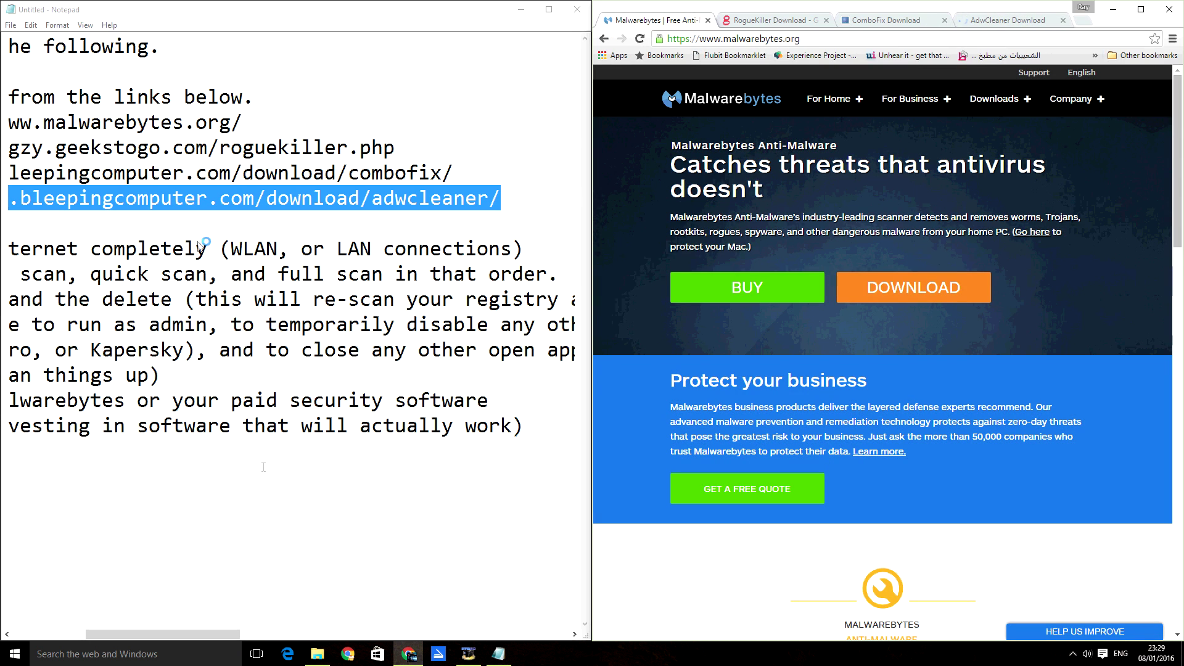
pyautogui.scroll(-2, 1000, 442)
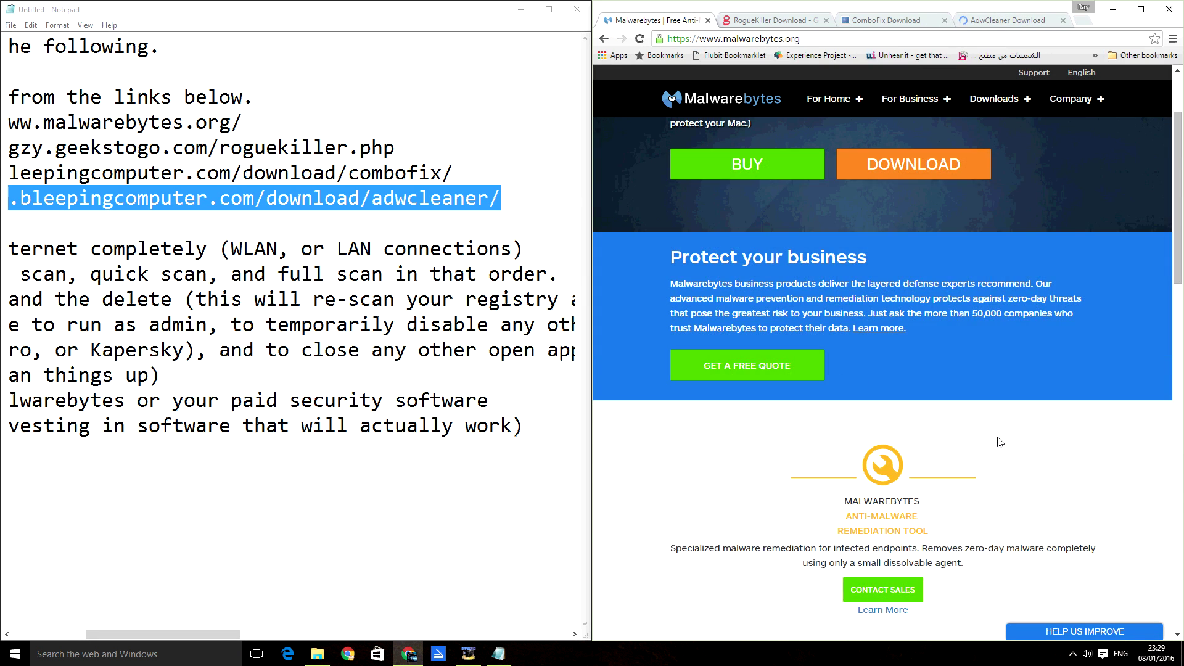
pyautogui.scroll(-4, 1000, 442)
pyautogui.scroll(-2, 951, 385)
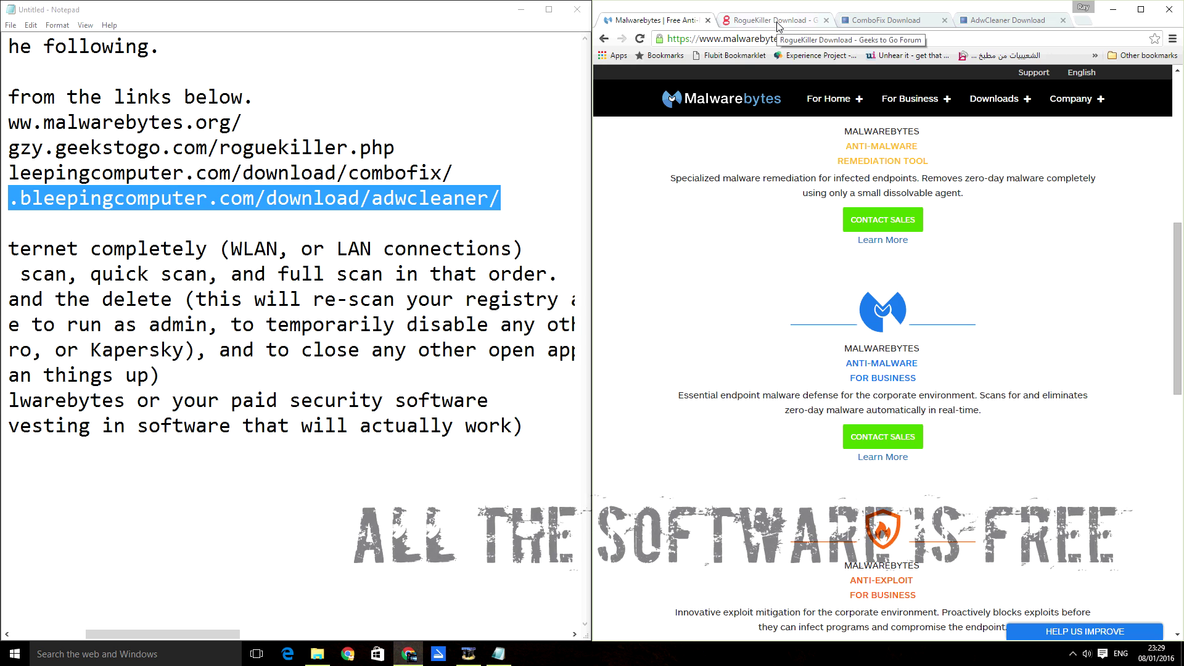
pyautogui.click(777, 23)
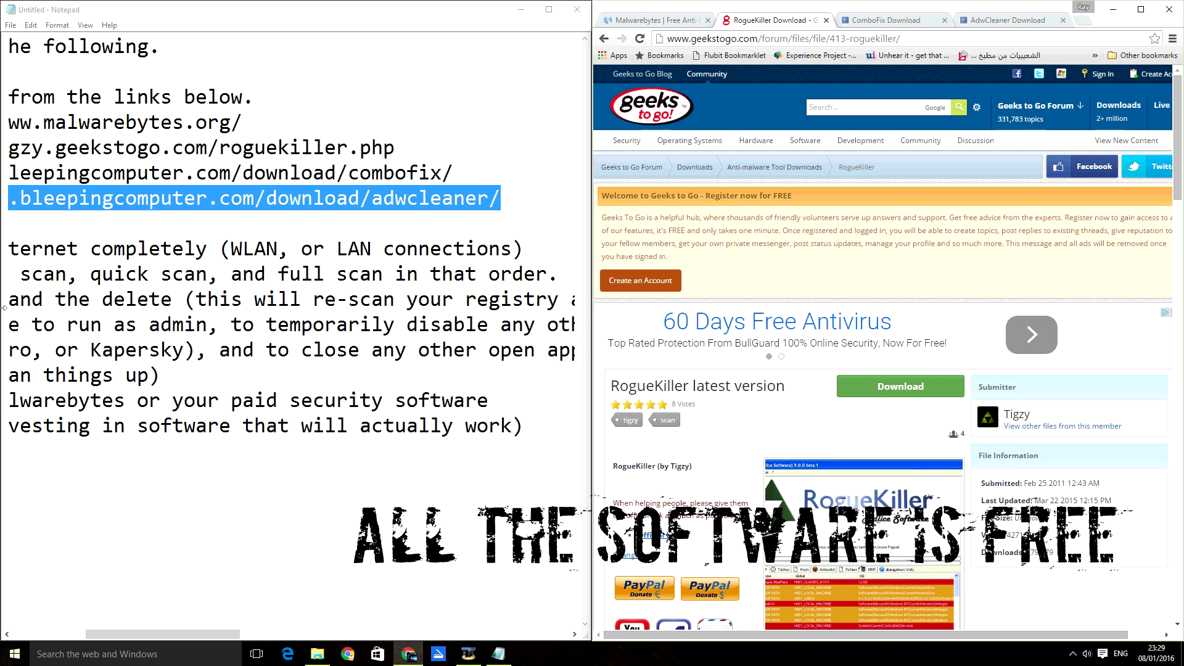
pyautogui.scroll(-1, 748, 22)
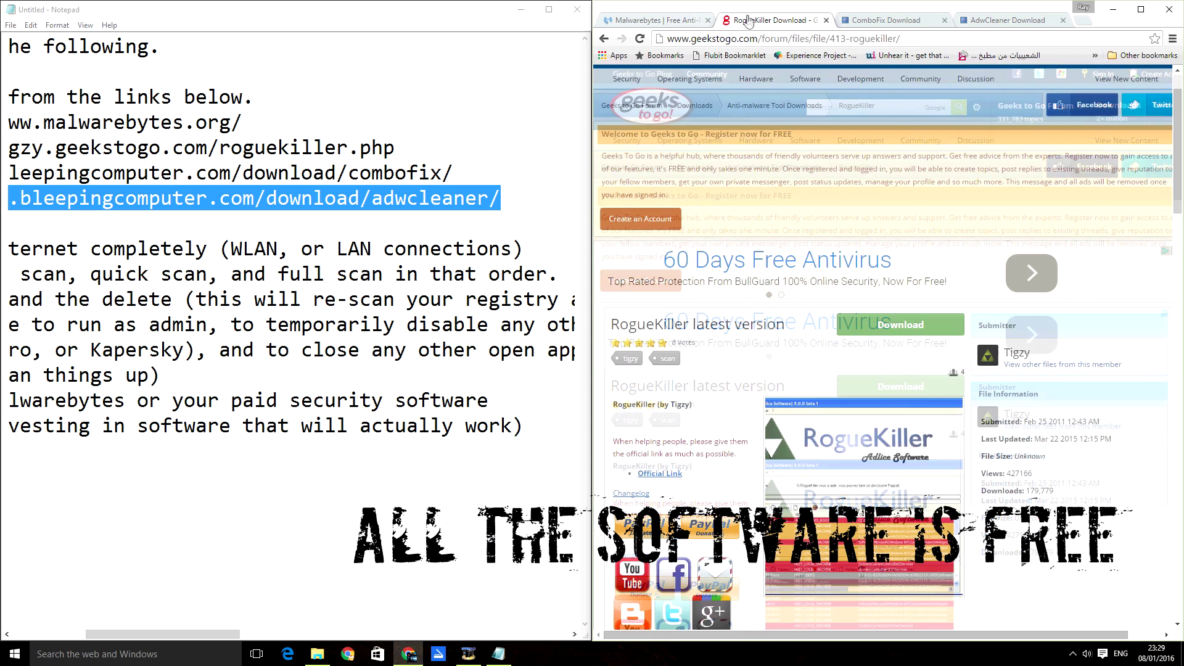
pyautogui.scroll(-4, 759, 339)
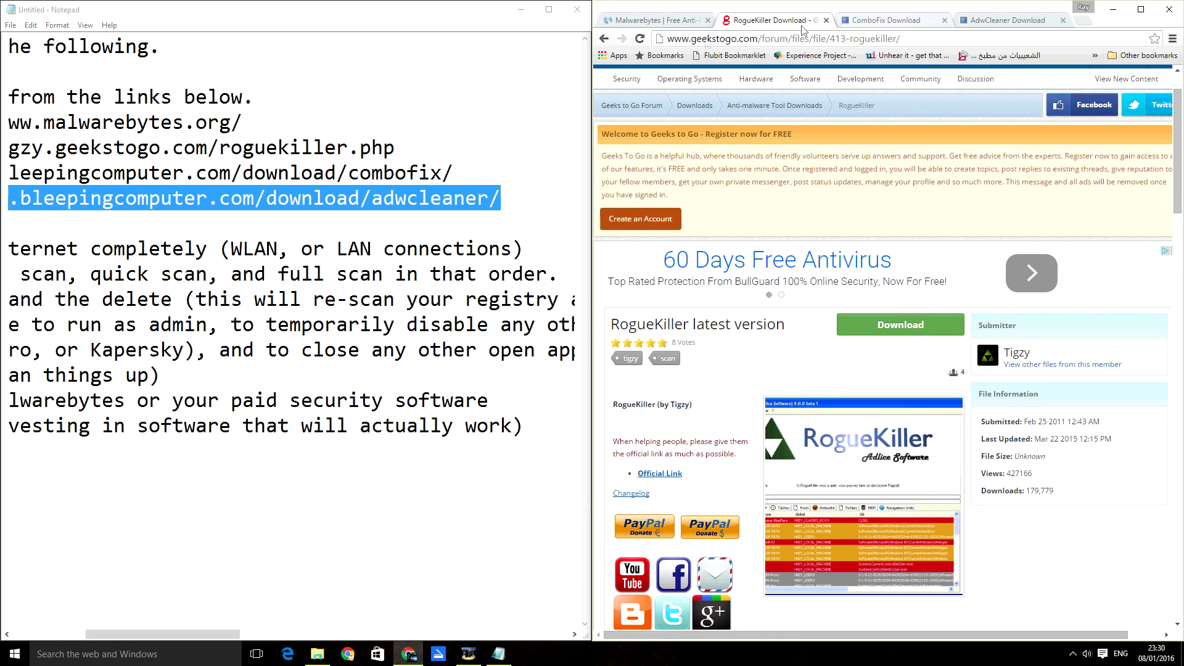
pyautogui.click(888, 20)
# - Start the AdwCleaner download from its BleepingComputer page
pyautogui.click(1008, 20)
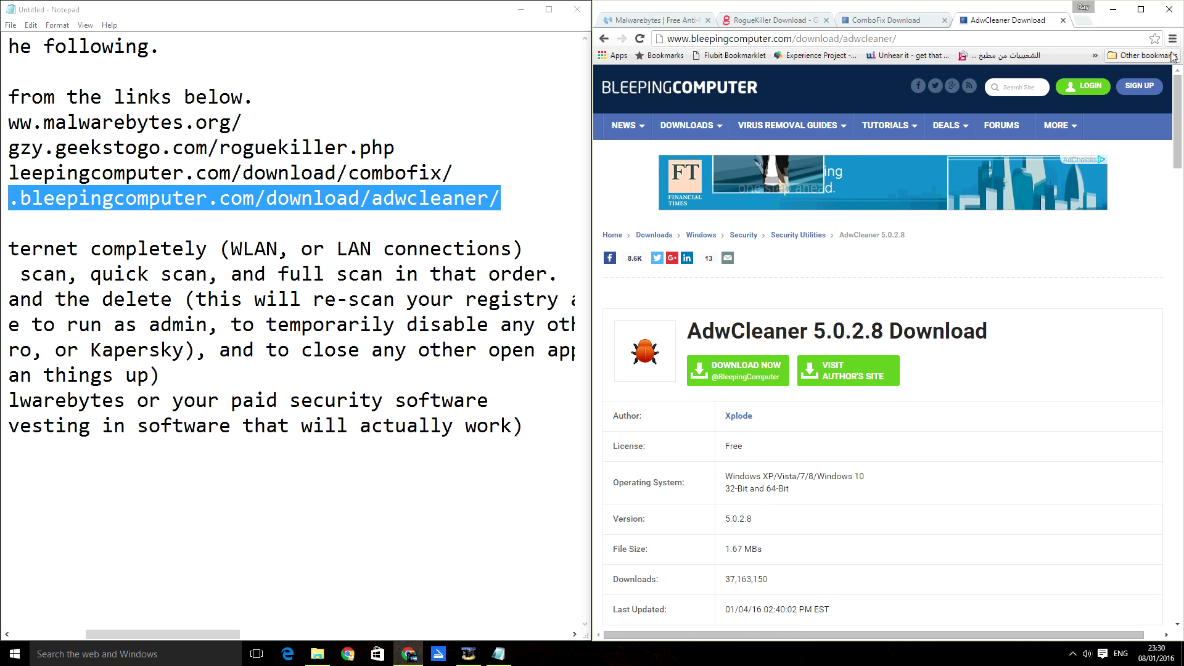
pyautogui.click(697, 372)
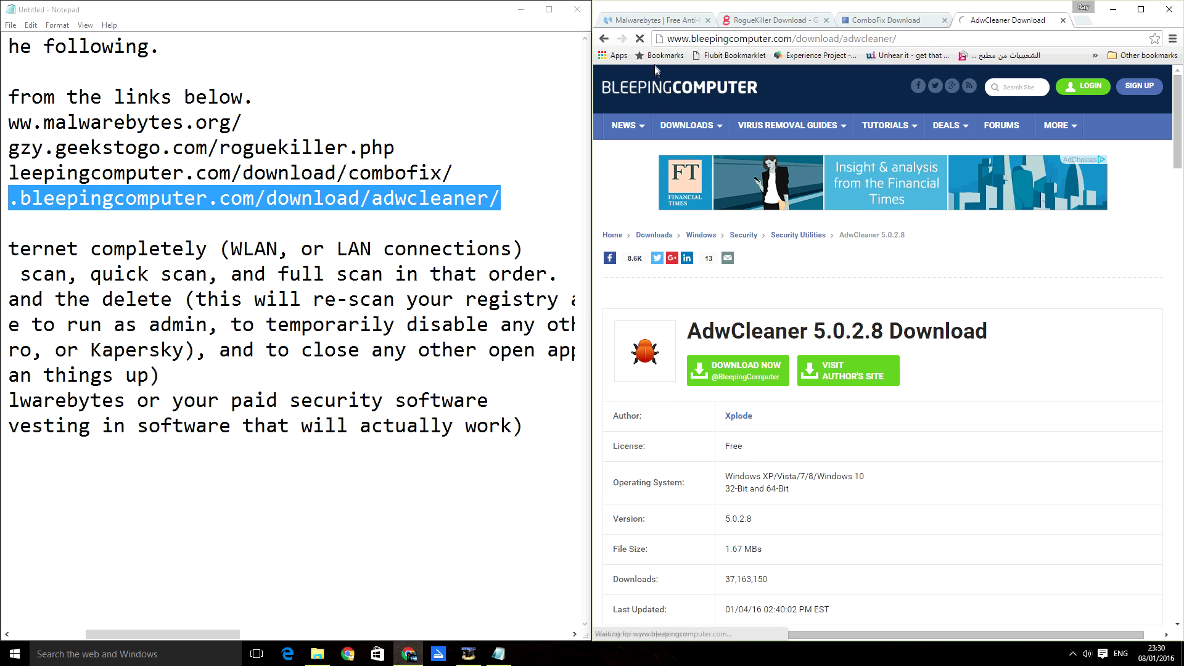
# - Create a new folder named LAGKILLERS on the desktop
pyautogui.click(688, 20)
pyautogui.click(894, 23)
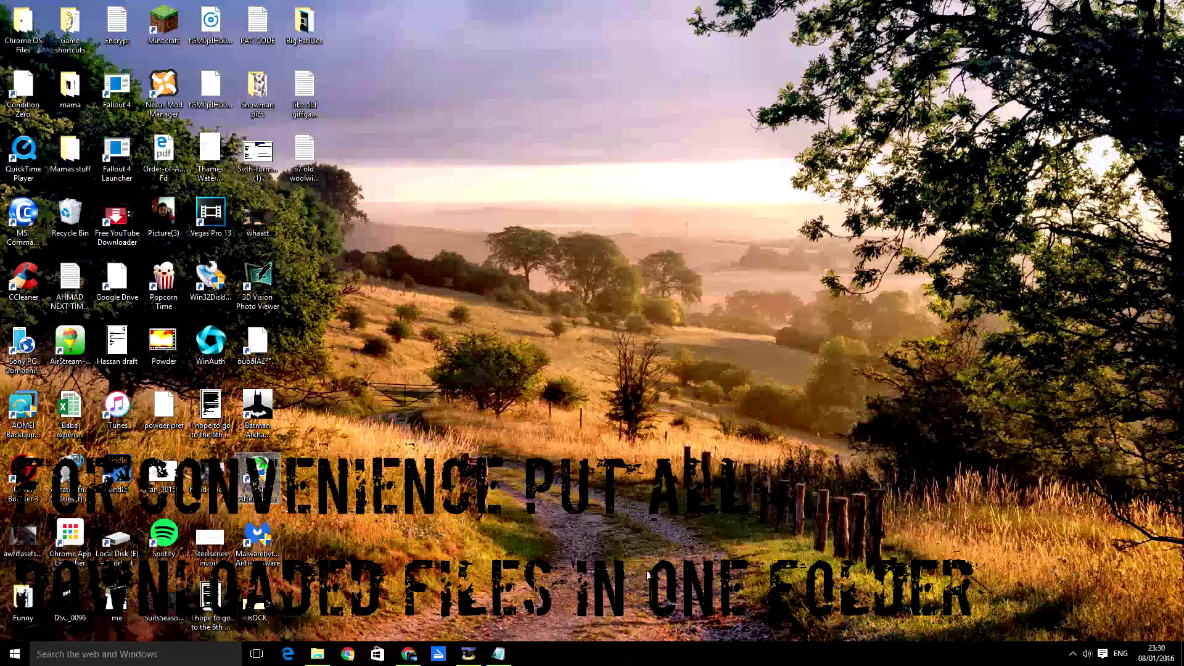
pyautogui.rightClick(364, 304)
pyautogui.moveTo(407, 437)
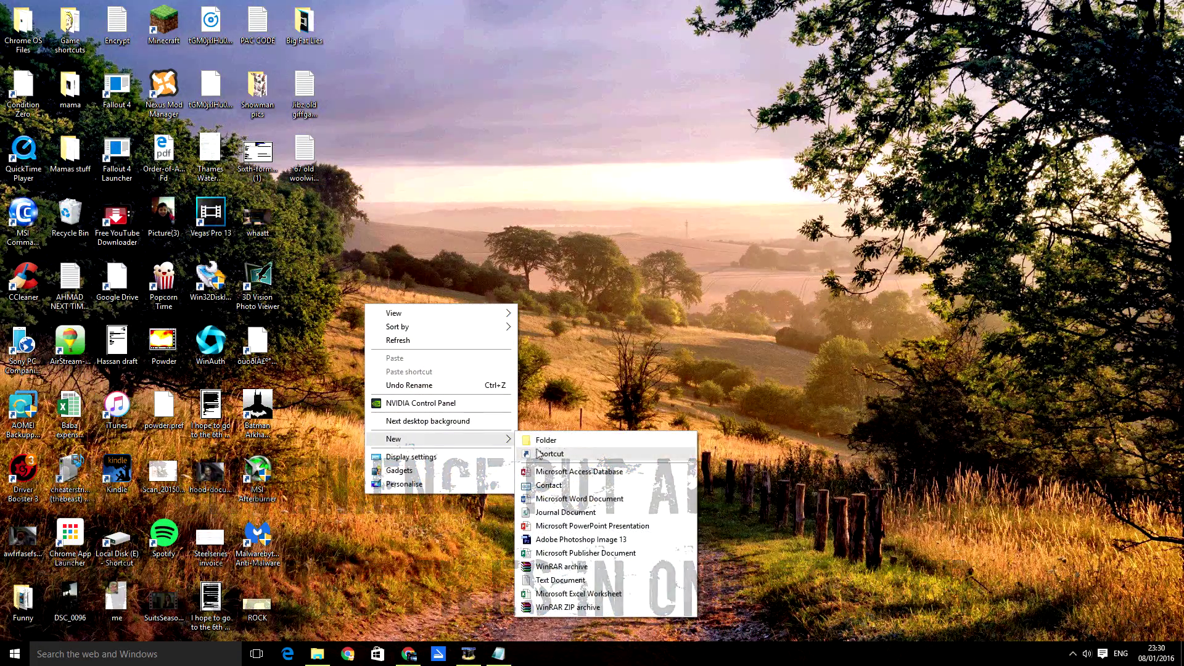
pyautogui.click(678, 437)
pyautogui.press('capslock')
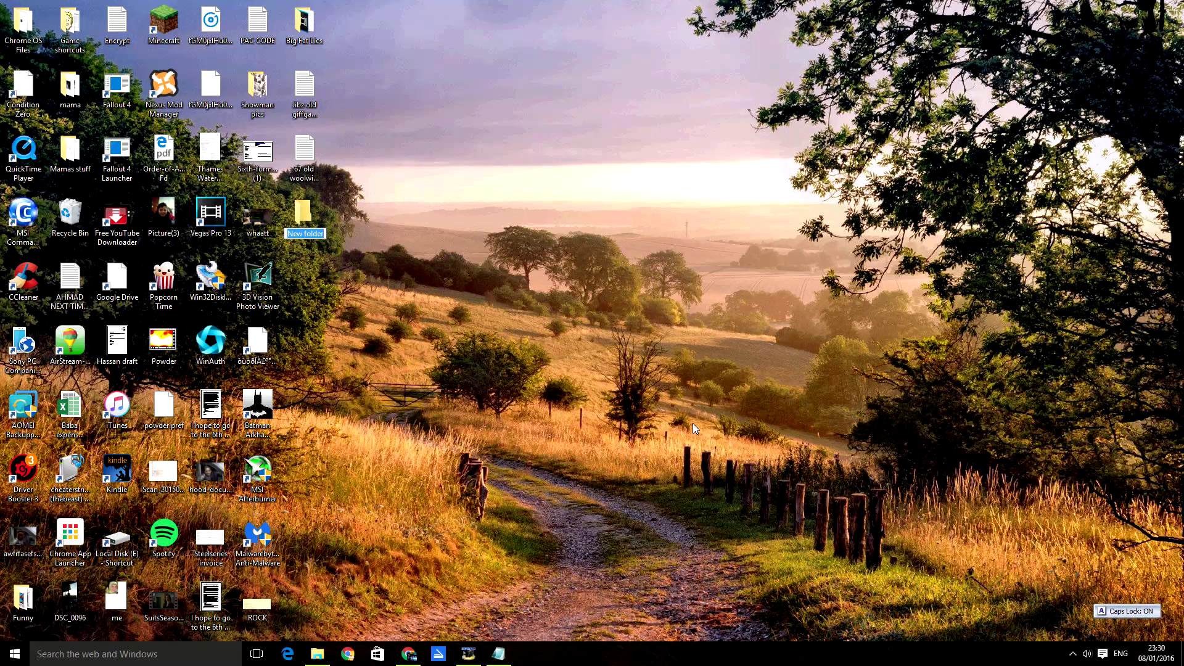
pyautogui.write('LAGKILLERS')
pyautogui.press('Return')
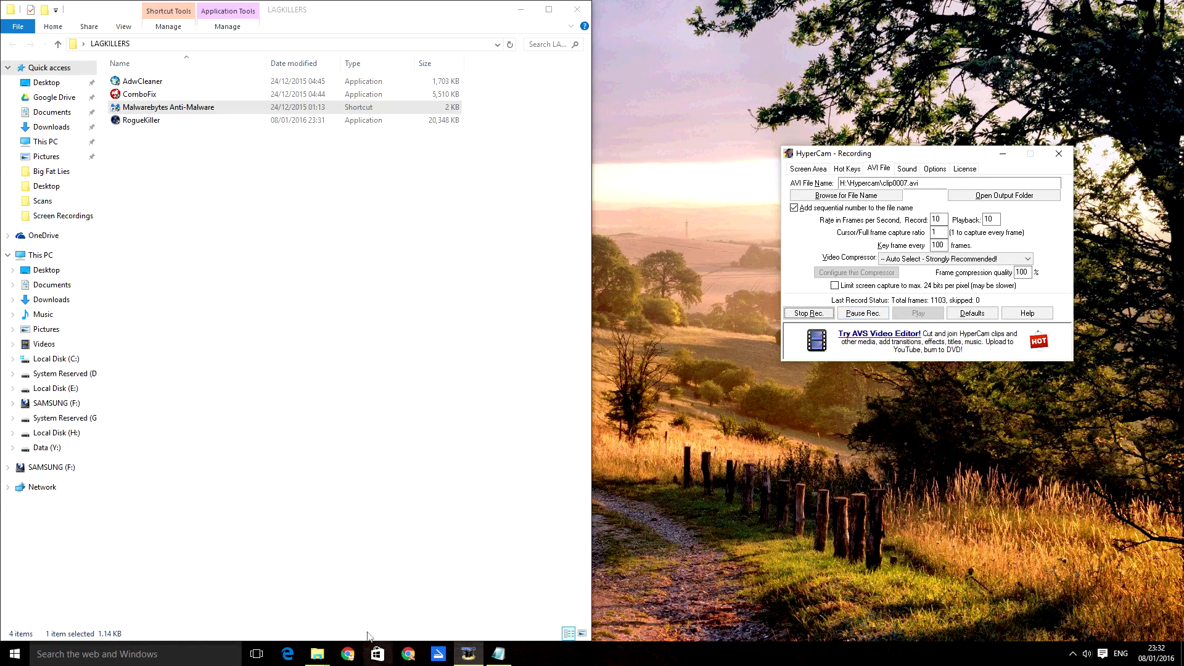
# - Open the browser's download history and show the downloaded ComboFix (2).exe in its folder
pyautogui.moveTo(134, 241); pyautogui.dragTo(141, 69)
pyautogui.click(226, 135)
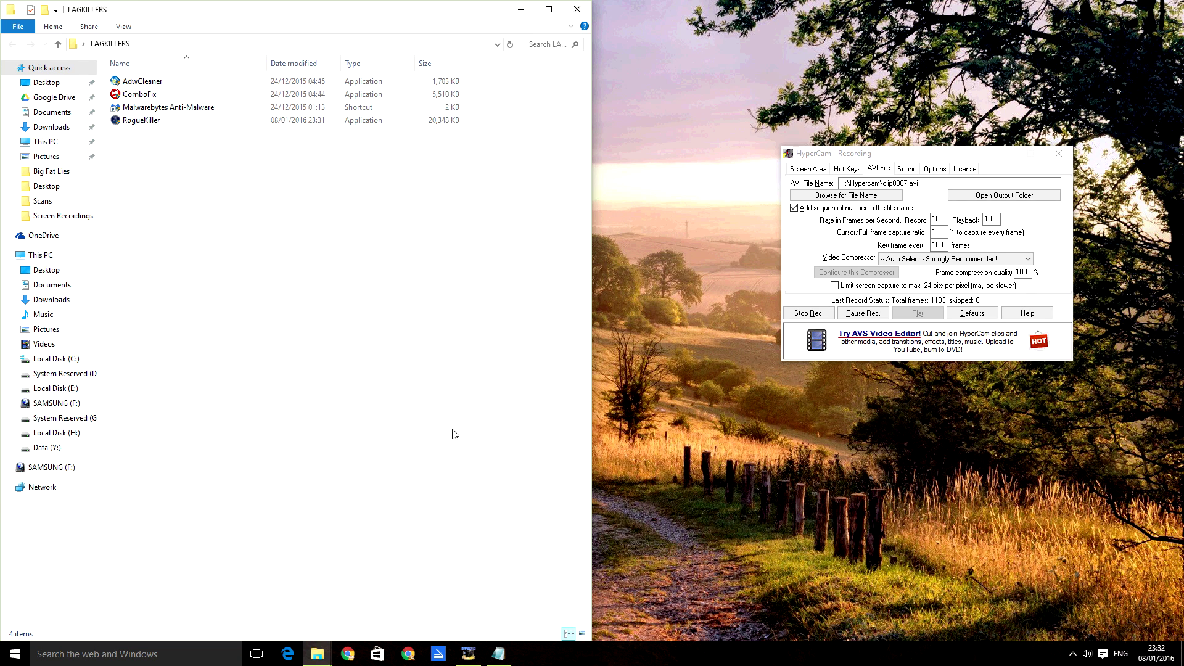
pyautogui.click(408, 654)
pyautogui.click(1173, 38)
pyautogui.click(1072, 122)
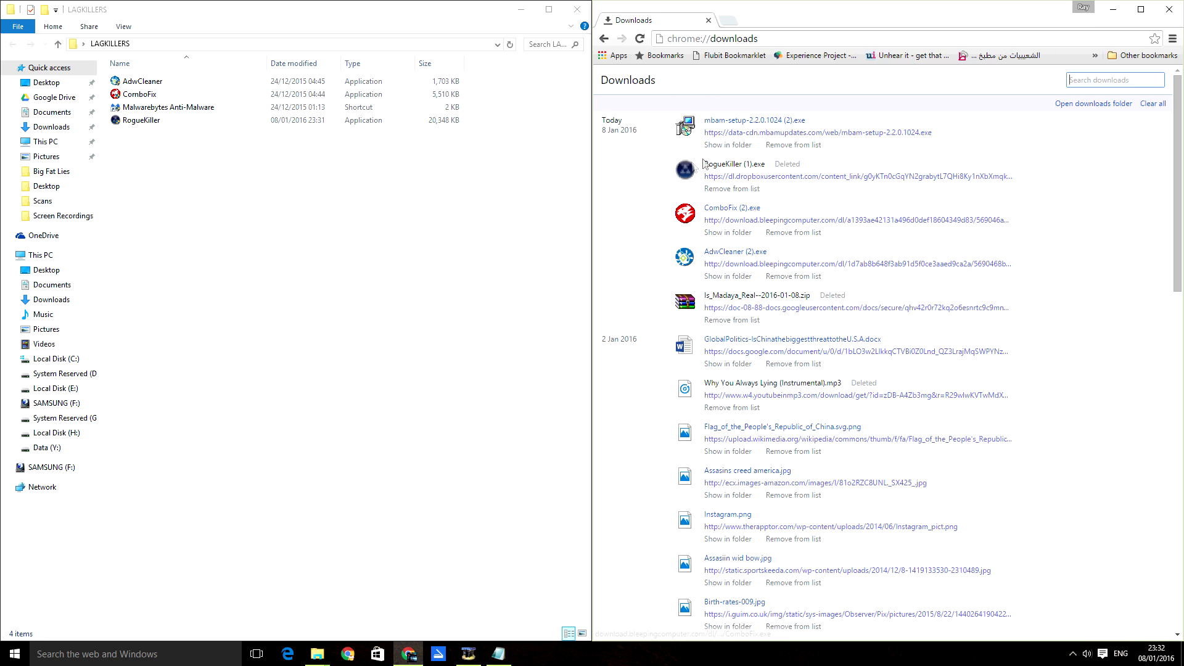
pyautogui.click(740, 234)
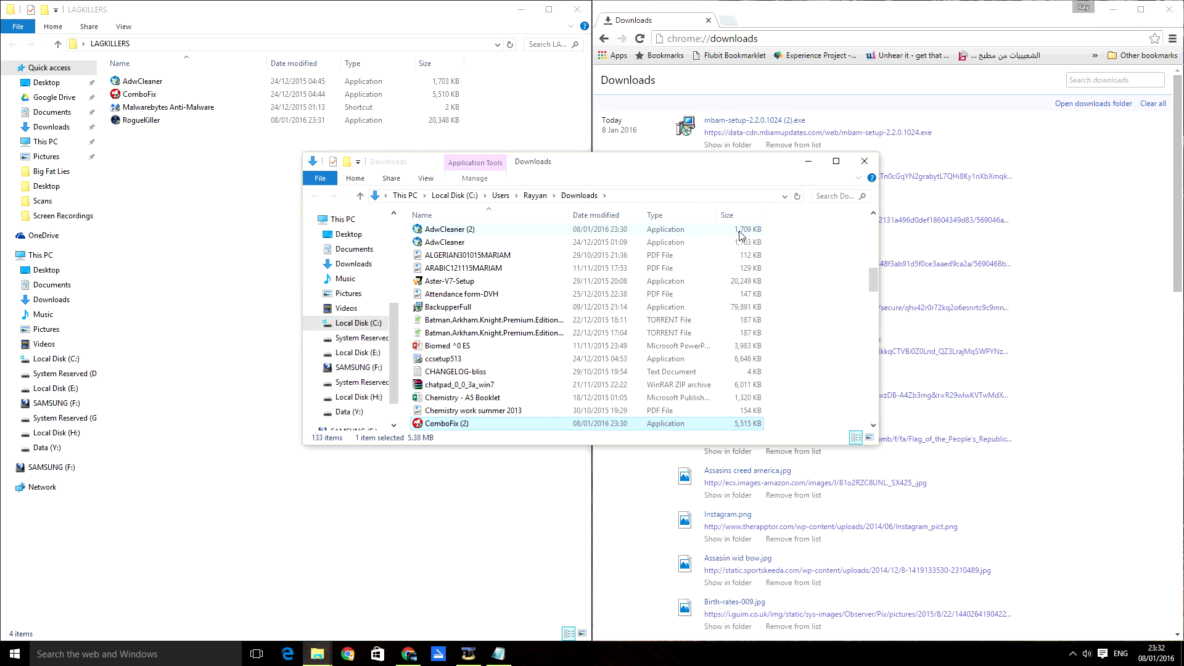
# - Move the ComboFix application from Downloads into the LAGKILLERS folder, replacing the file already there
pyautogui.scroll(-1, 534, 385)
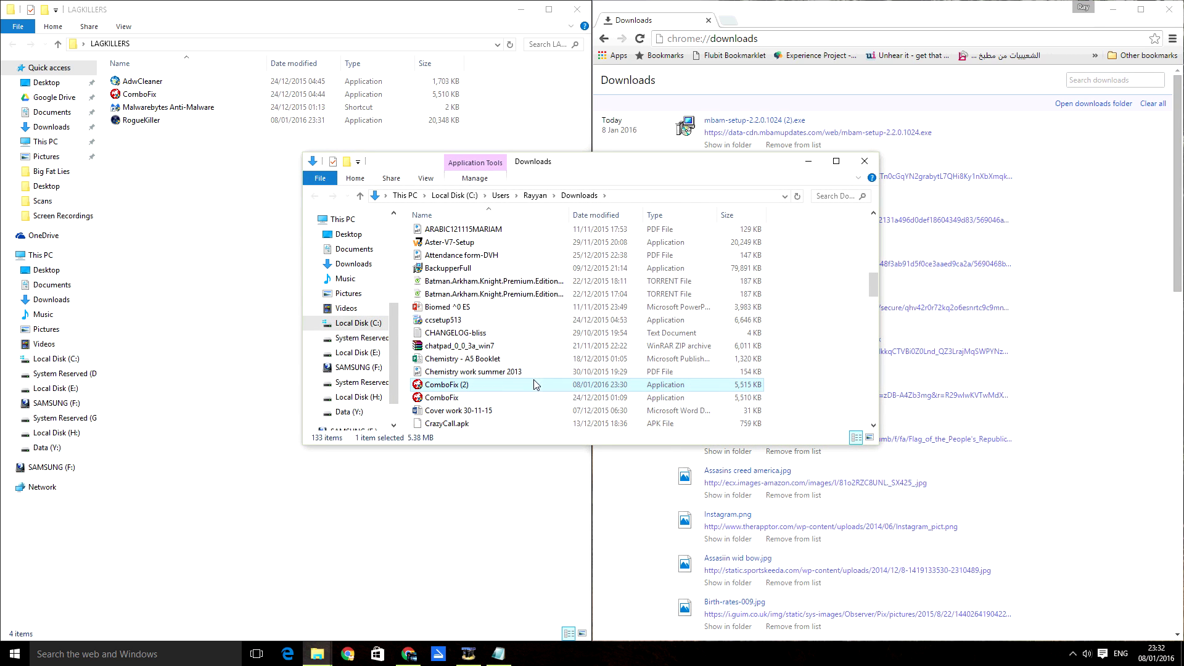
pyautogui.rightClick(500, 398)
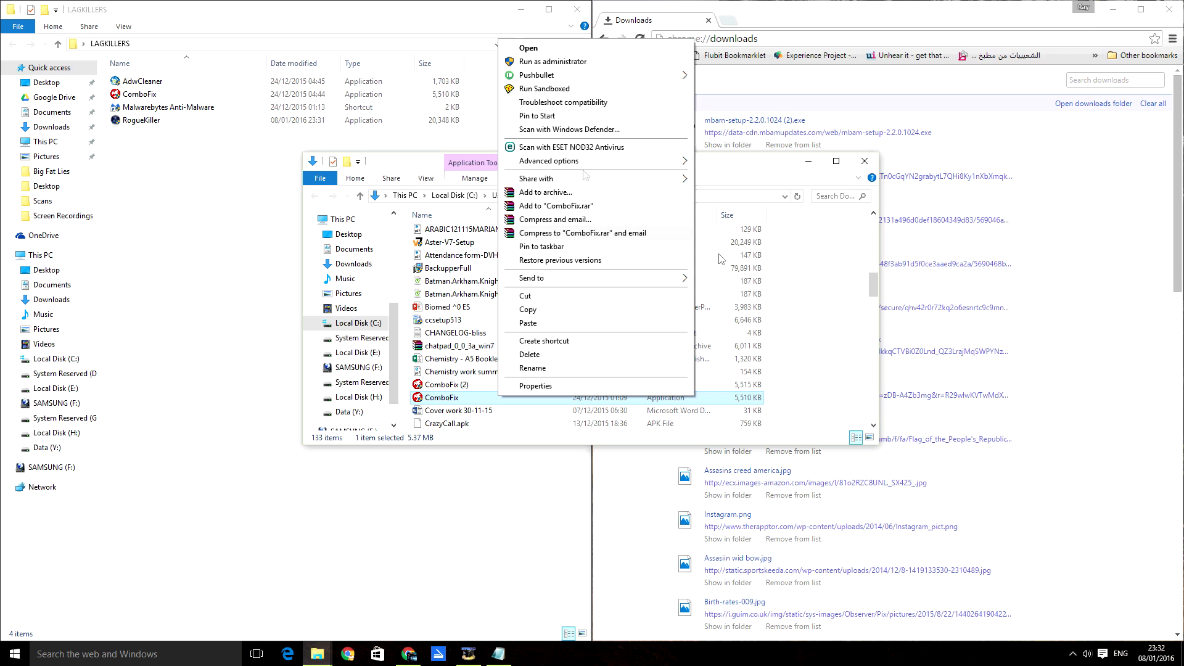
pyautogui.click(869, 161)
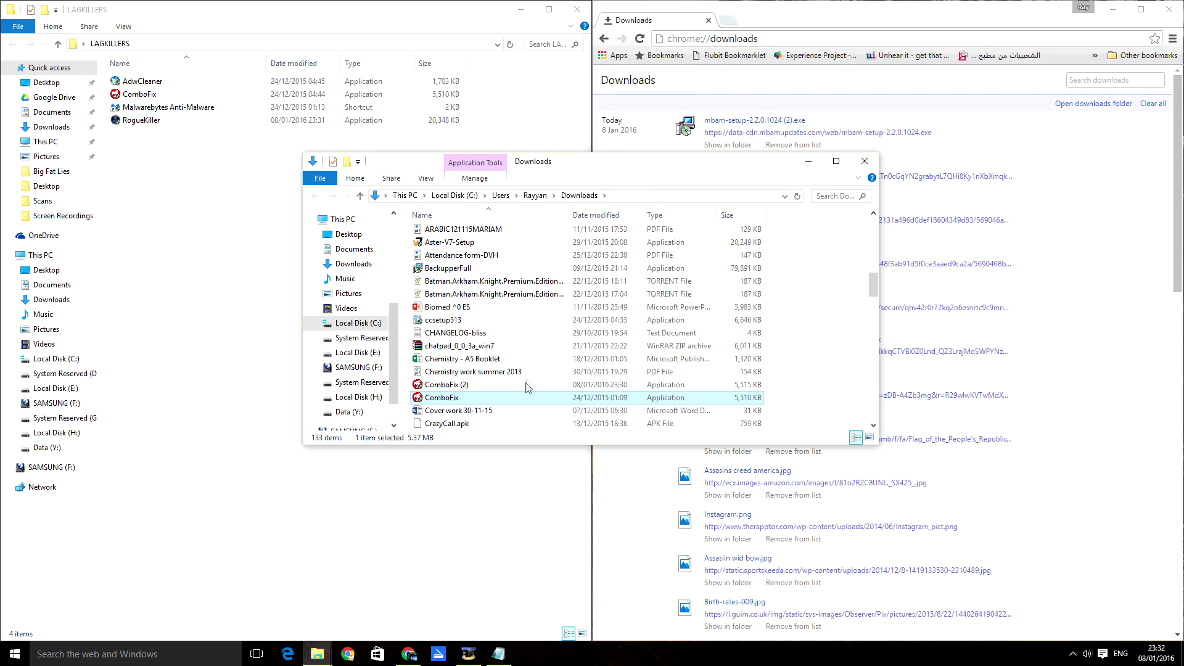
pyautogui.rightClick(526, 398)
pyautogui.click(865, 164)
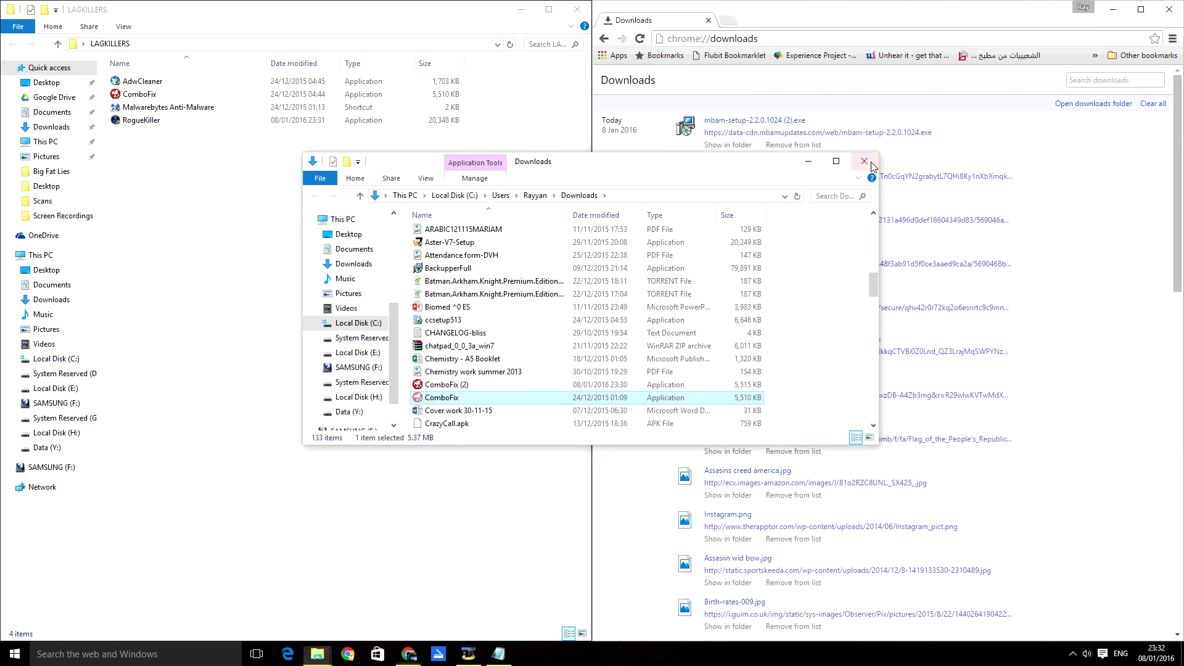
pyautogui.click(864, 162)
pyautogui.rightClick(405, 259)
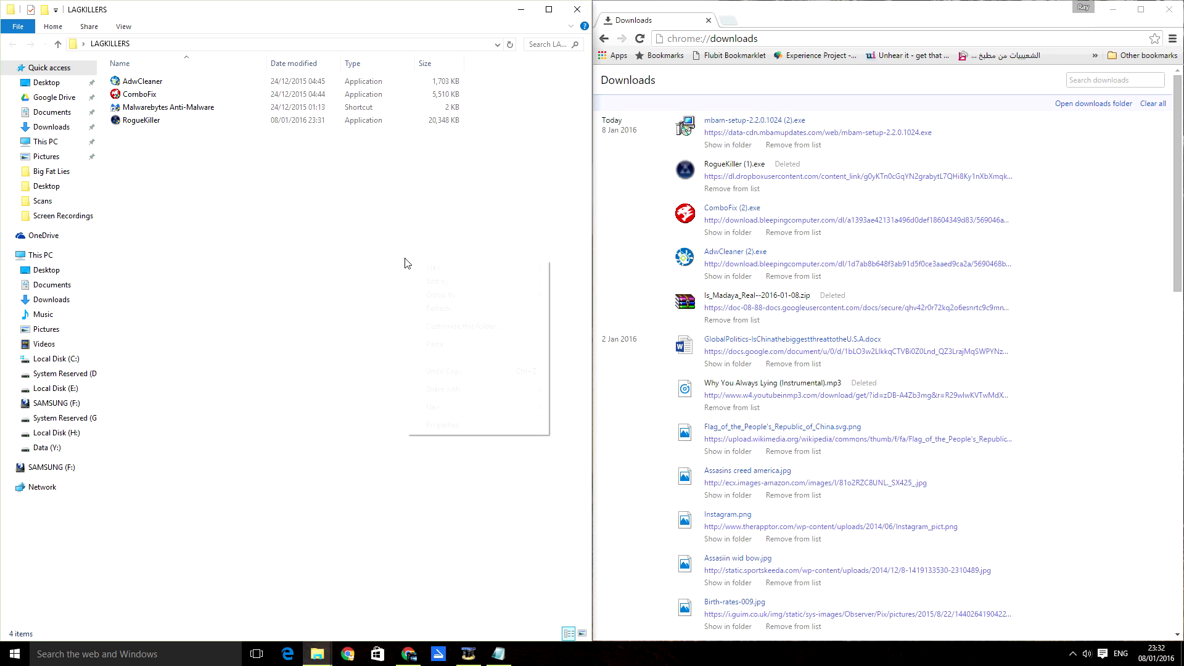
pyautogui.click(449, 344)
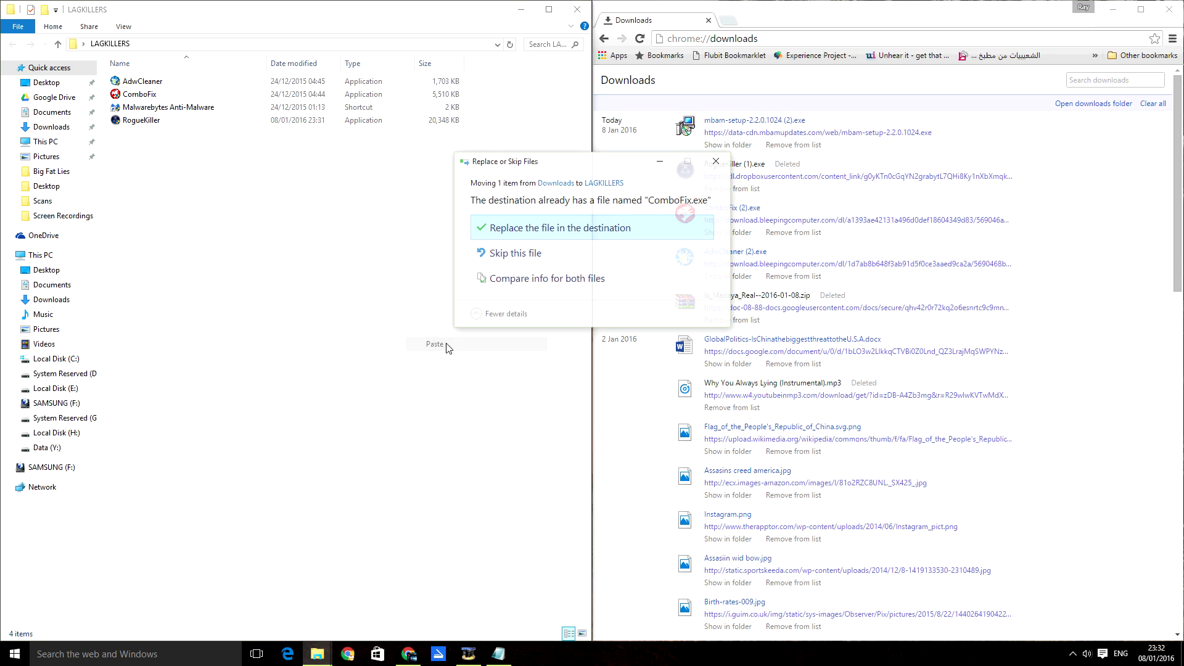
pyautogui.click(563, 230)
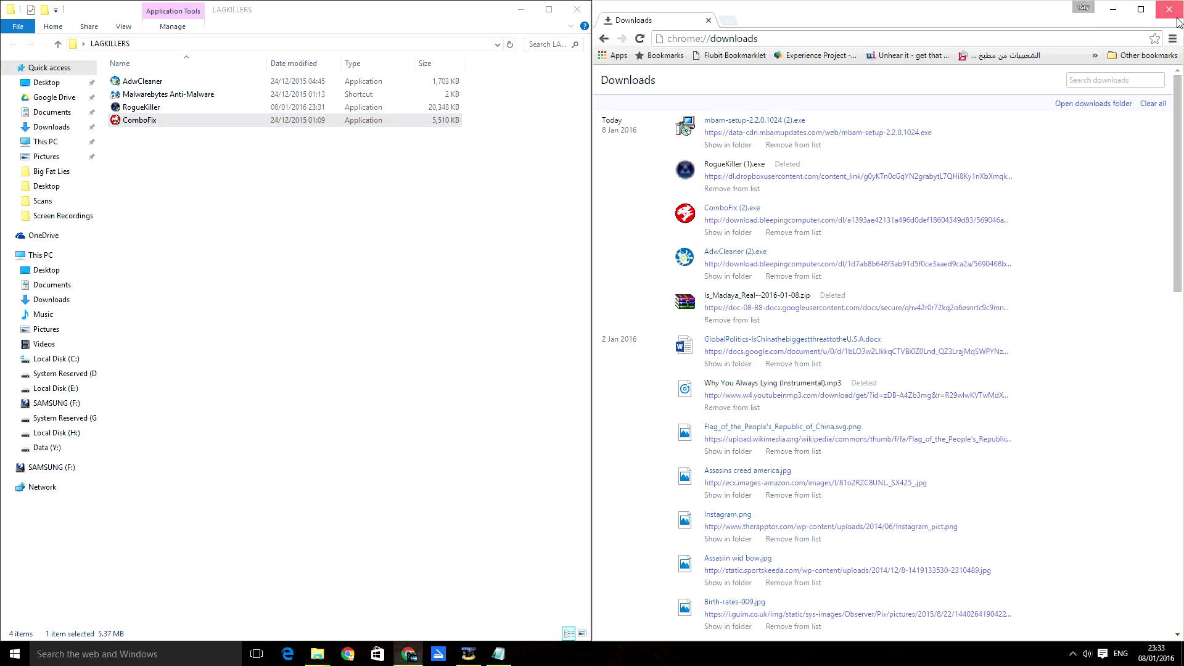
# - Close the browser and arrange the LAGKILLERS folder side by side with the start of the Notepad instructions
pyautogui.click(1169, 9)
pyautogui.press('super+Right')
pyautogui.press('super+Right')
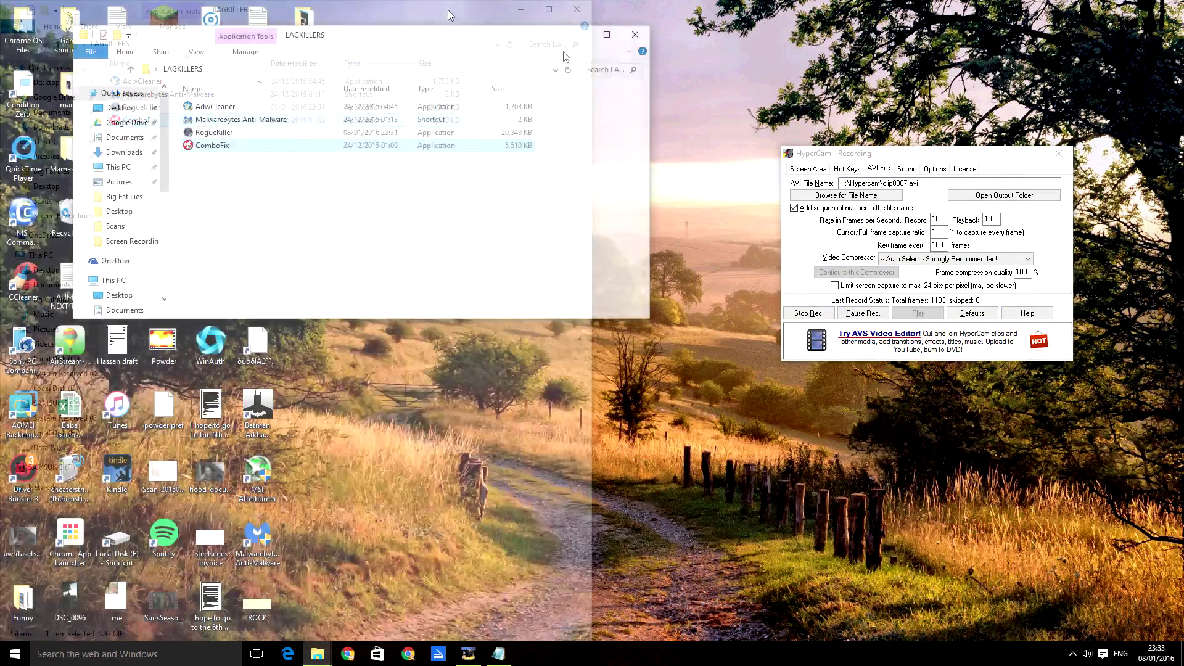
pyautogui.click(503, 655)
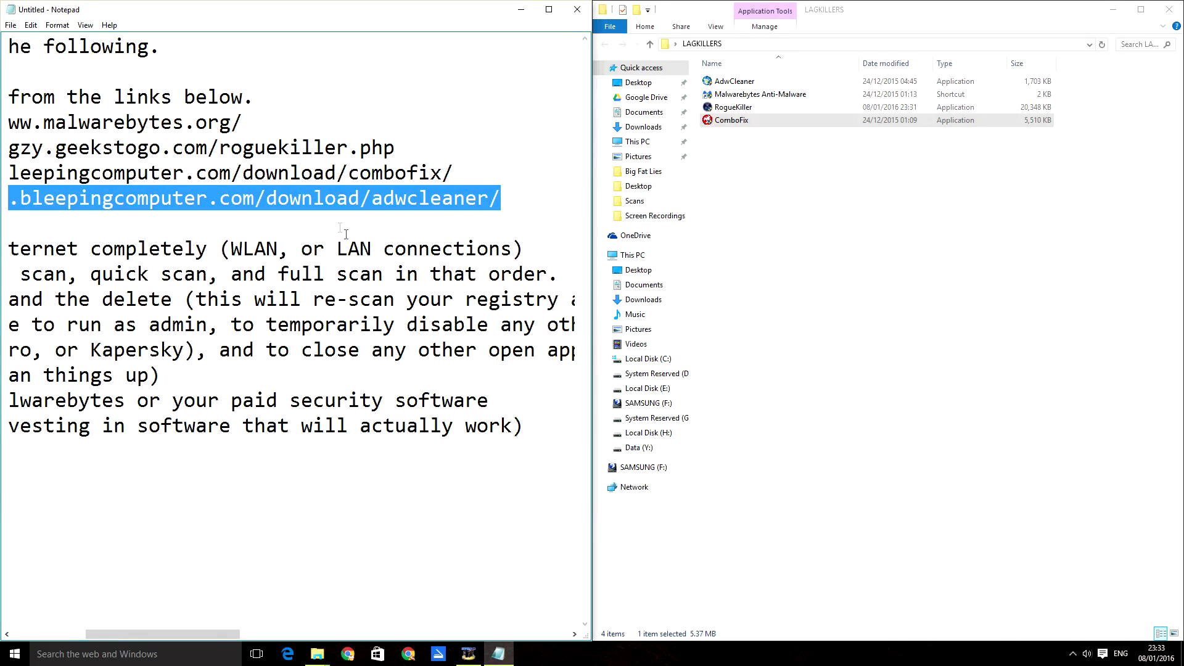
pyautogui.click(304, 527)
pyautogui.moveTo(223, 635); pyautogui.dragTo(149, 636)
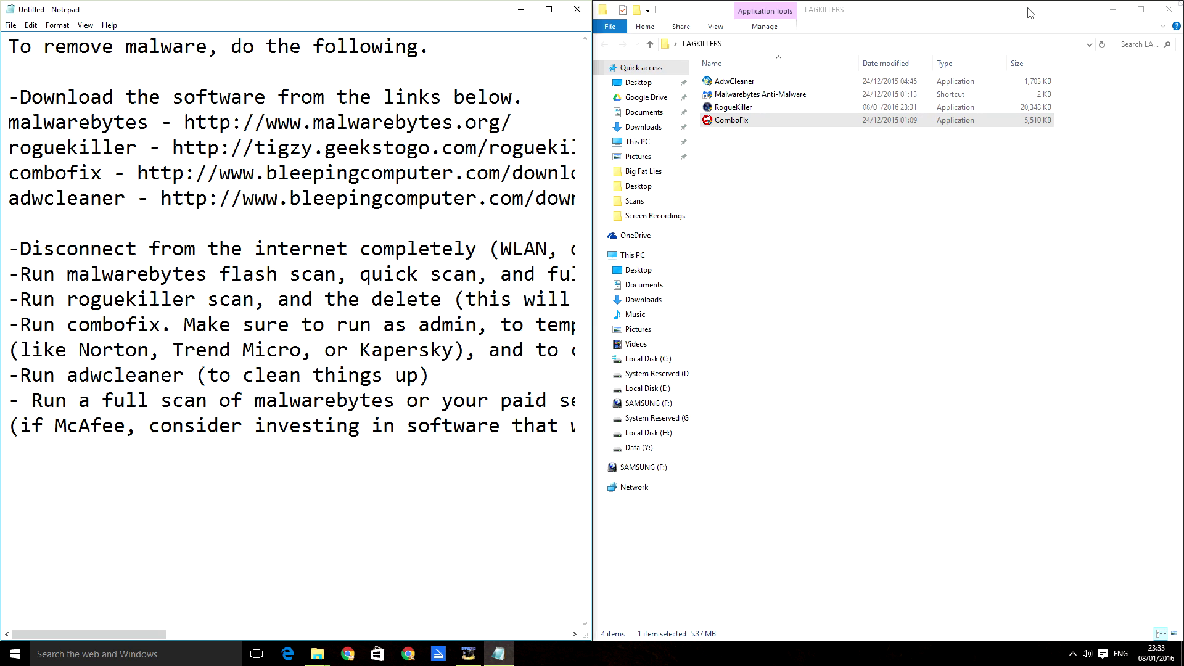
# - Disconnect the computer from its current Wi-Fi network
pyautogui.click(1073, 653)
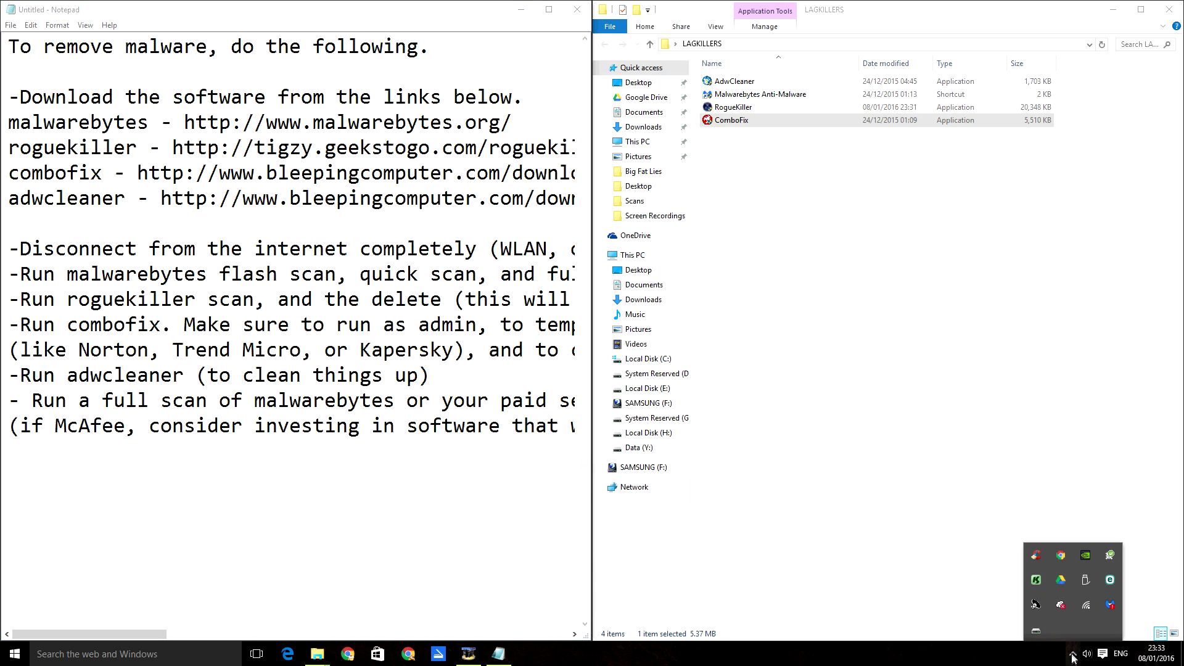
pyautogui.rightClick(1085, 607)
pyautogui.click(1084, 604)
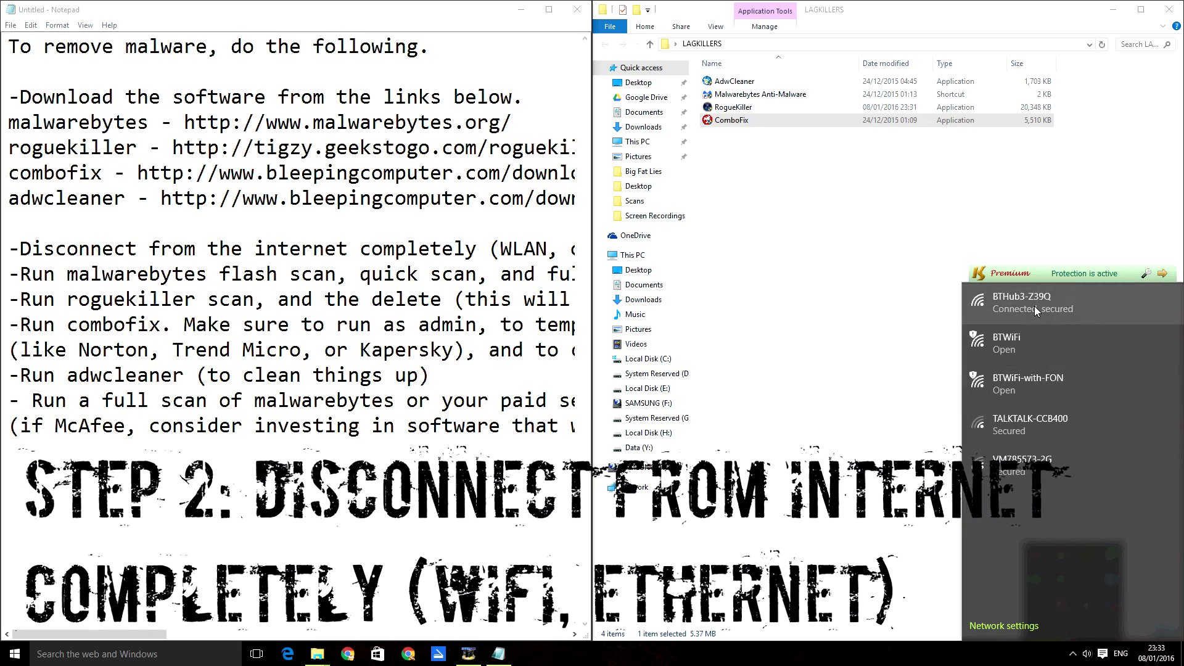
pyautogui.click(1023, 301)
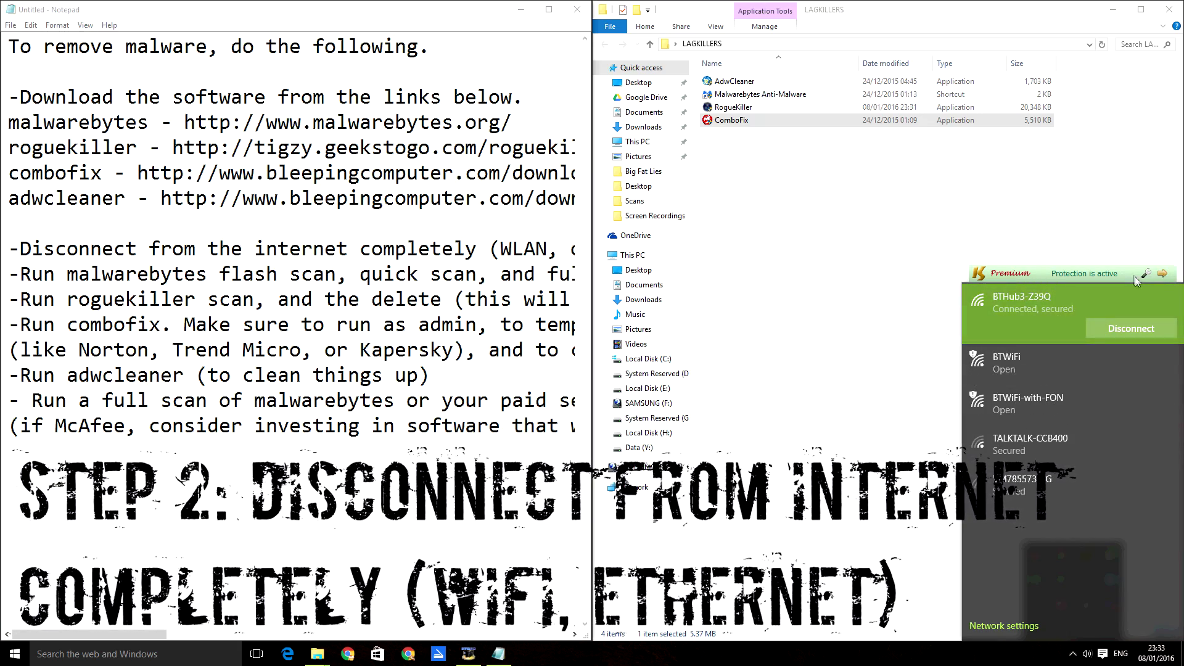
pyautogui.click(1112, 327)
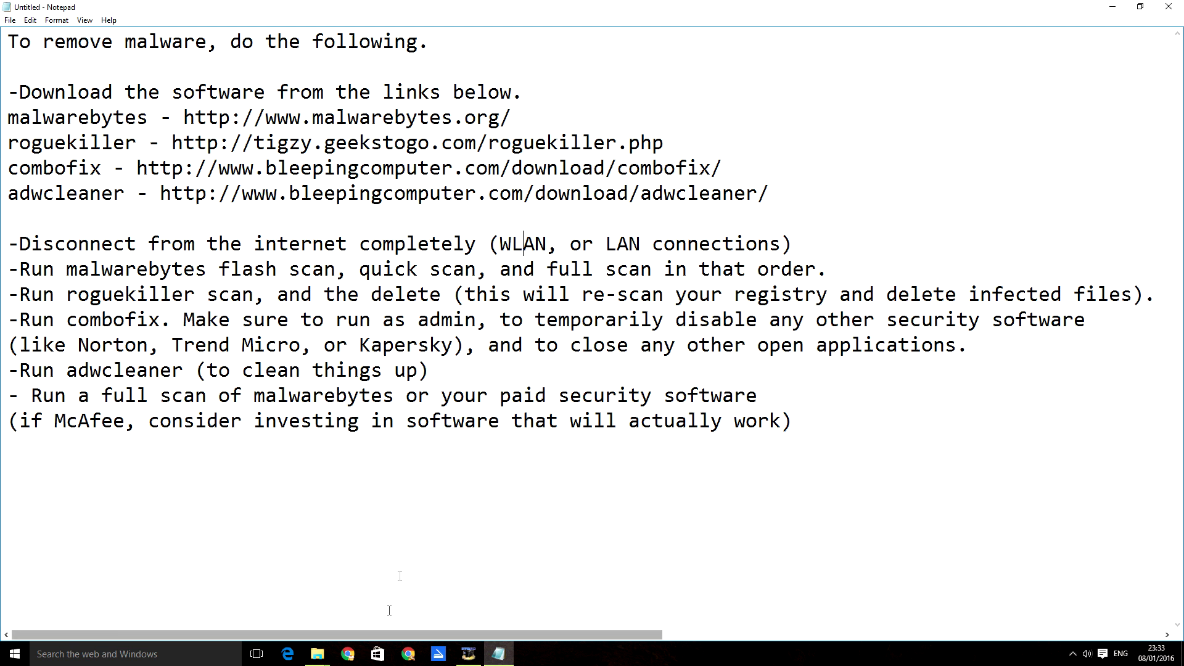
# - Launch Malwarebytes Anti-Malware from the LAGKILLERS folder and show its scan types beside the Notepad instructions
pyautogui.moveTo(318, 654)
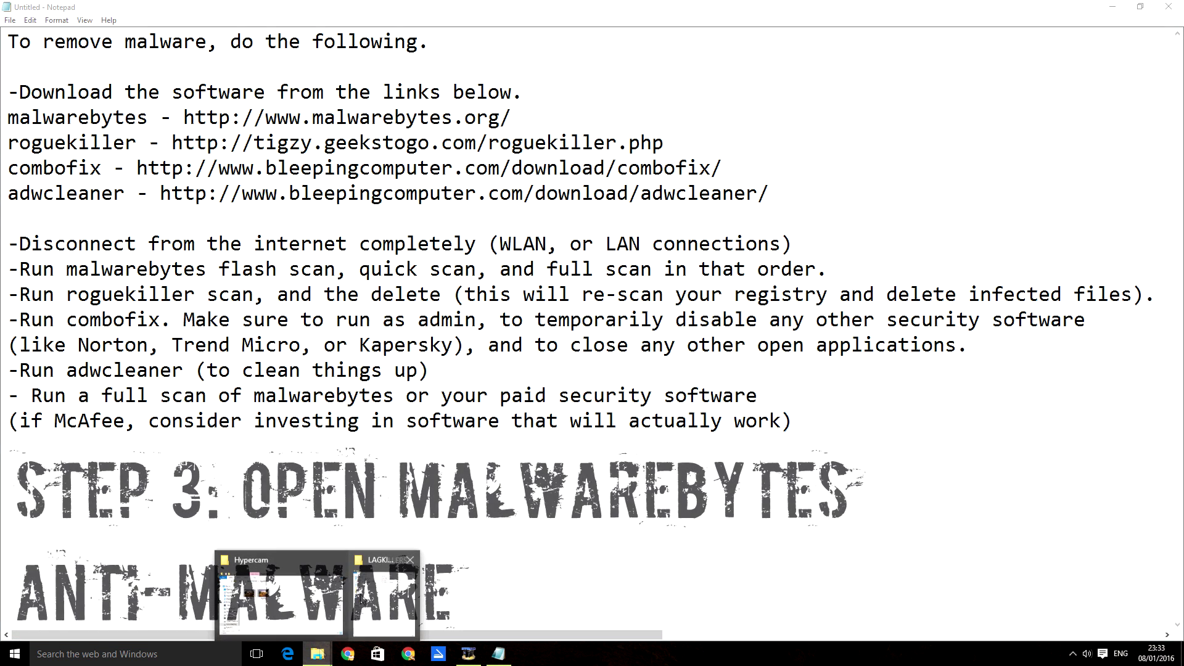
pyautogui.click(384, 594)
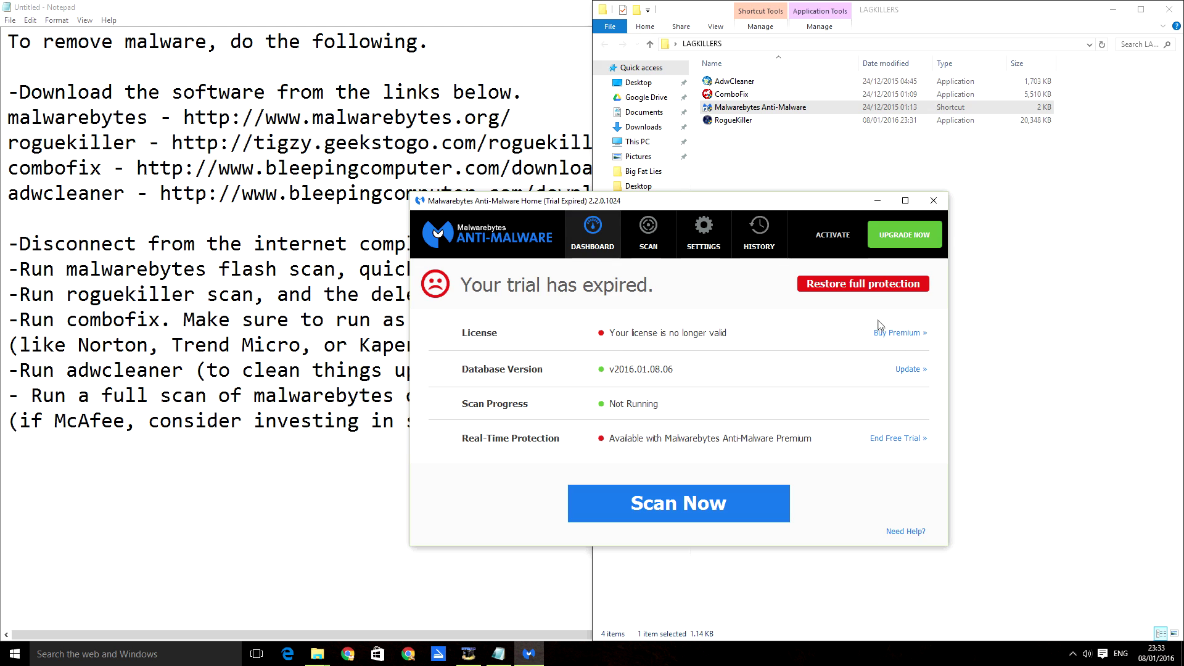
pyautogui.click(649, 256)
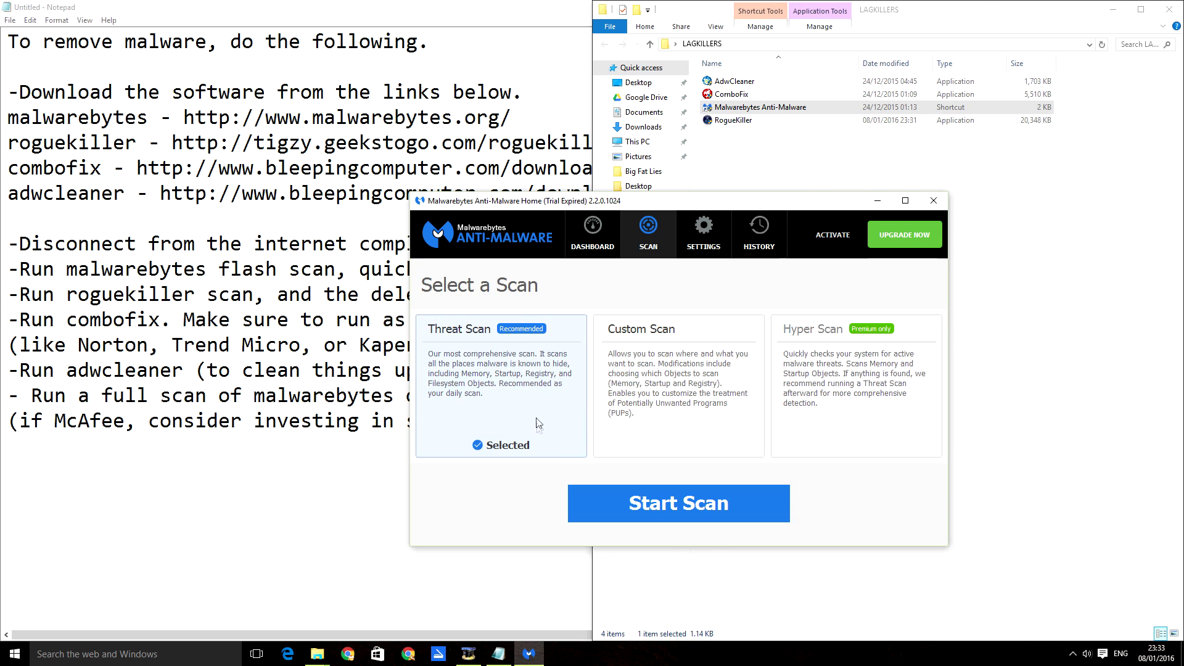
pyautogui.press('super+Right')
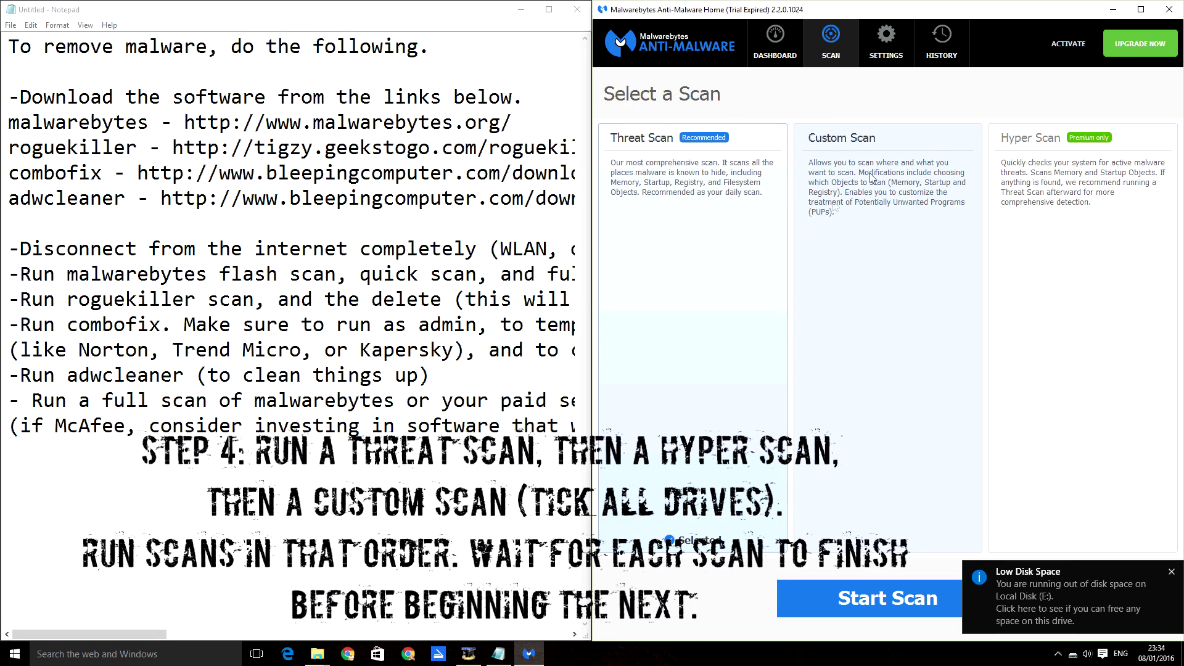
# - Choose Custom Scan as the scan type and open its configuration
pyautogui.click(882, 222)
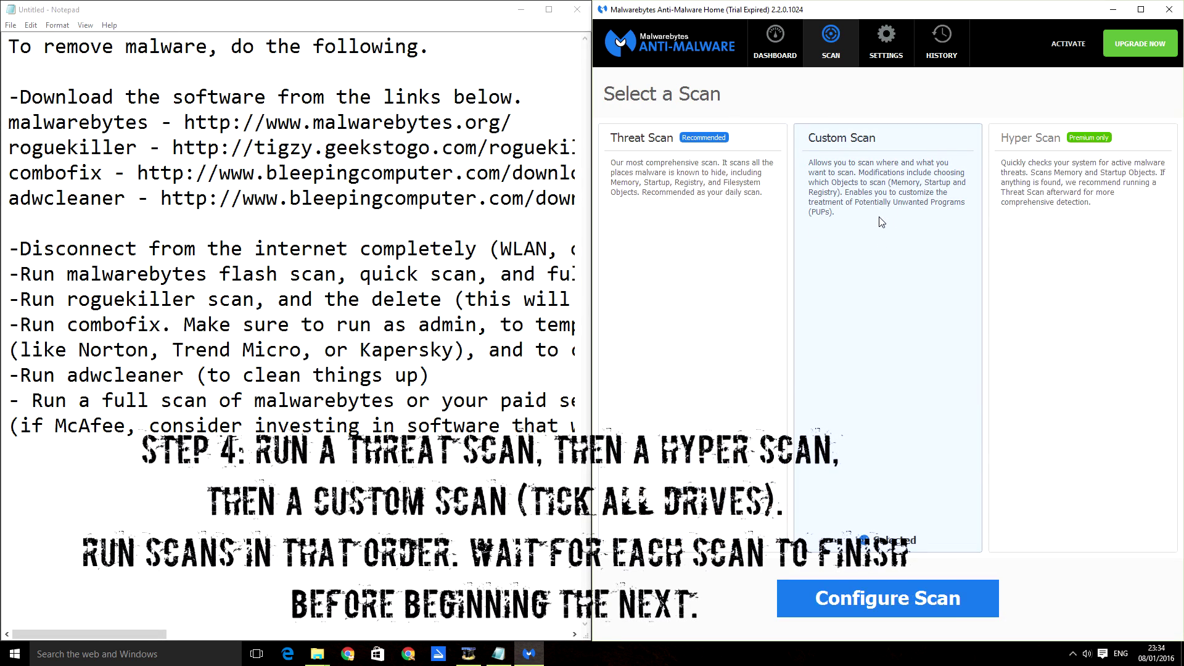
pyautogui.click(674, 397)
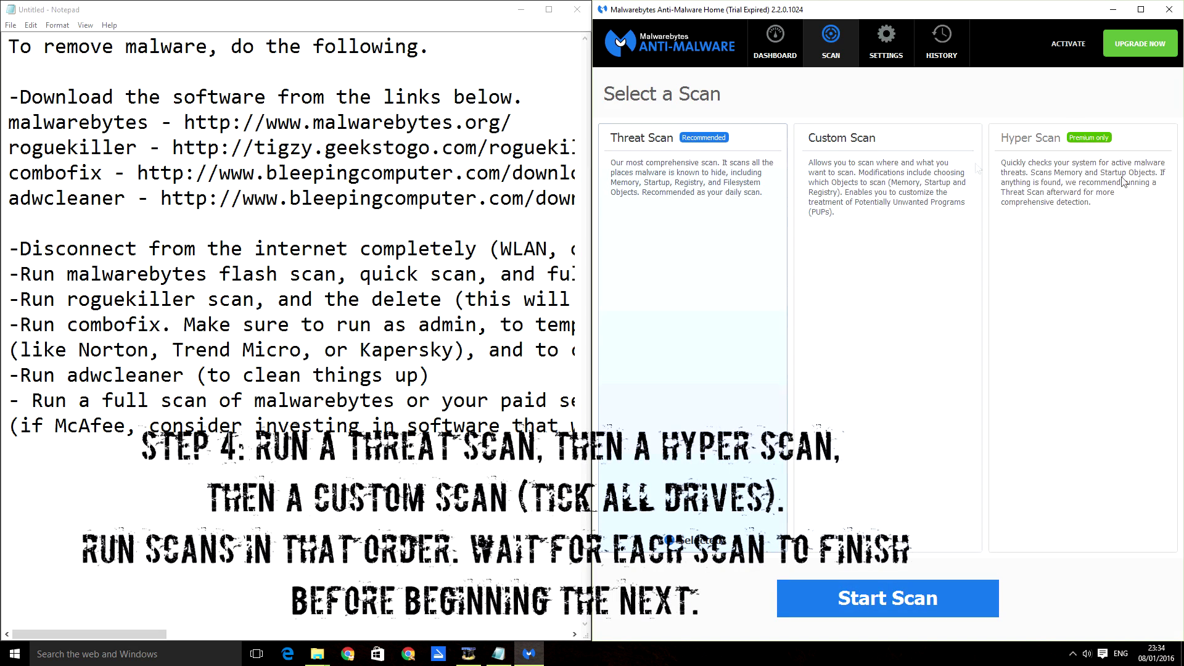
pyautogui.click(854, 348)
pyautogui.click(888, 598)
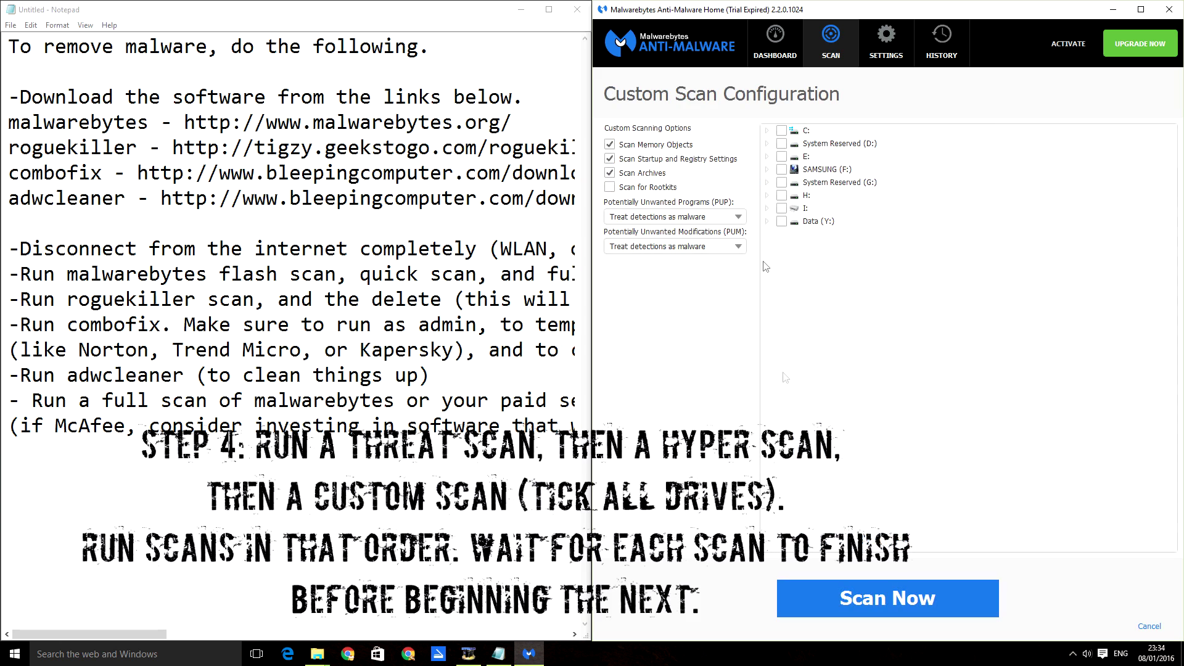
# - Include all listed drives, C:, D:, E:, F:, G:, H:, I: and Y:, in the custom scan
pyautogui.click(781, 130)
pyautogui.click(781, 143)
pyautogui.click(782, 156)
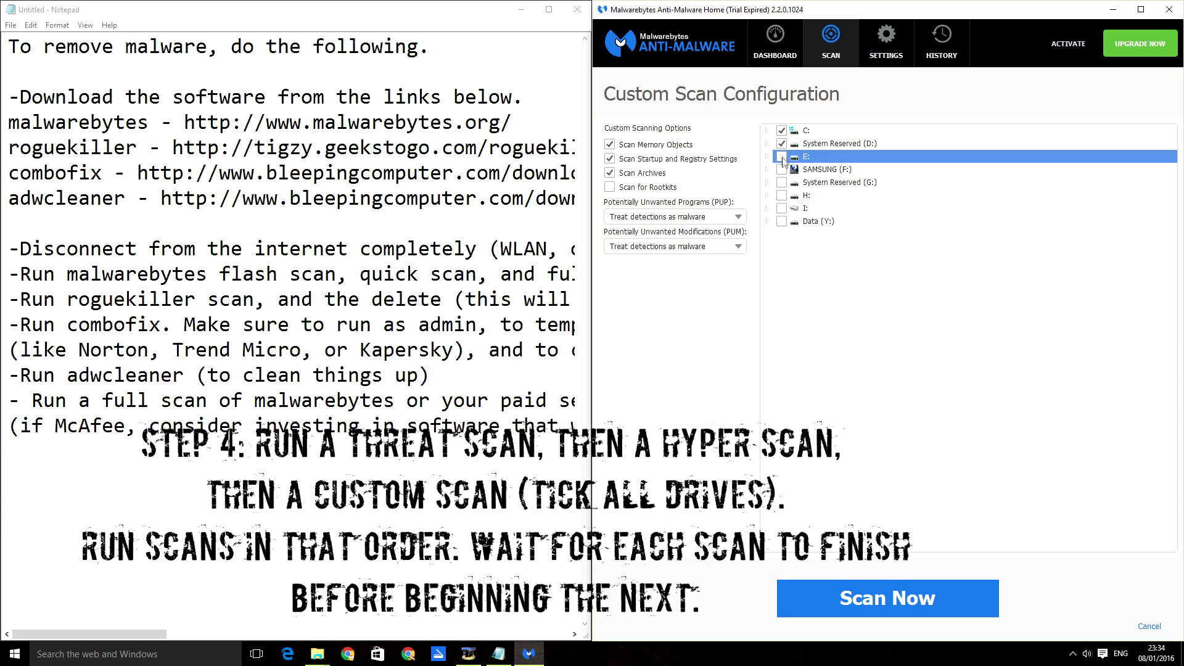
pyautogui.click(782, 169)
pyautogui.click(781, 182)
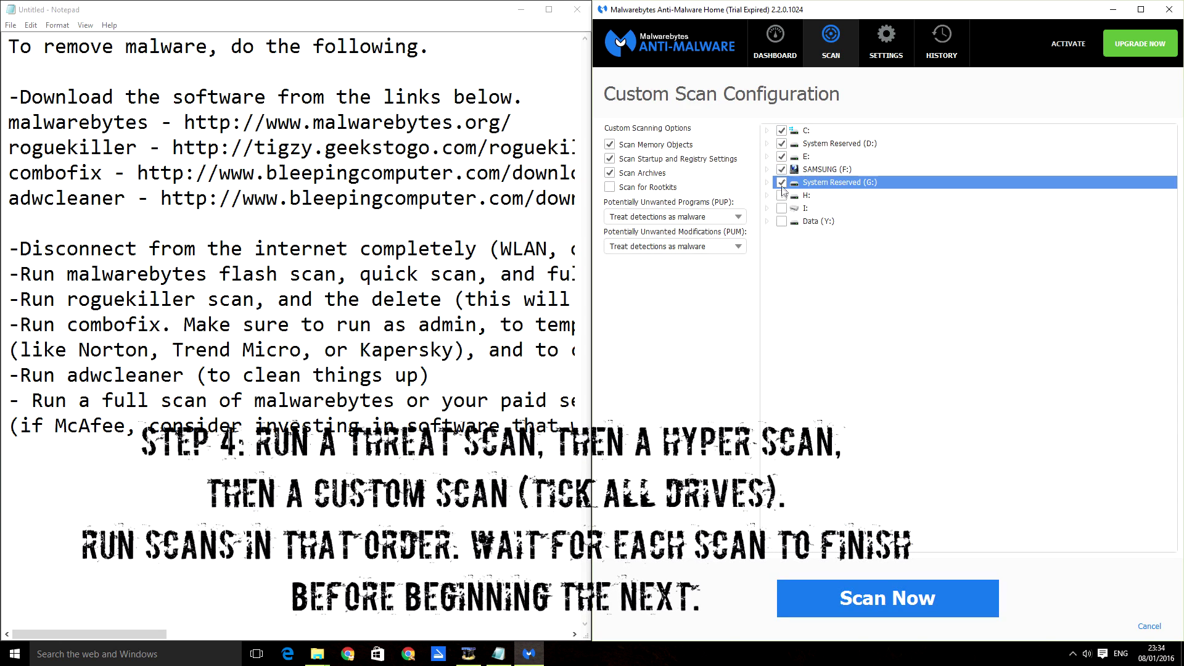
pyautogui.click(781, 195)
pyautogui.click(781, 207)
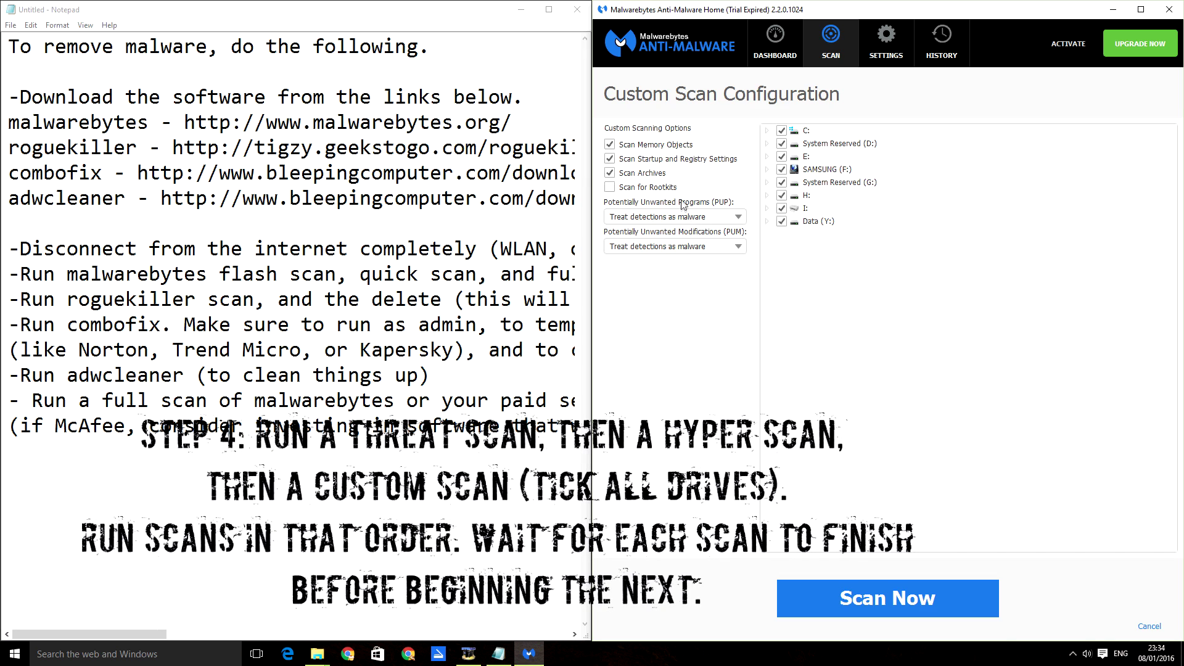
# - Set both Potentially Unwanted Programs and Potentially Unwanted Modifications to "Treat detections as malware"
pyautogui.click(635, 219)
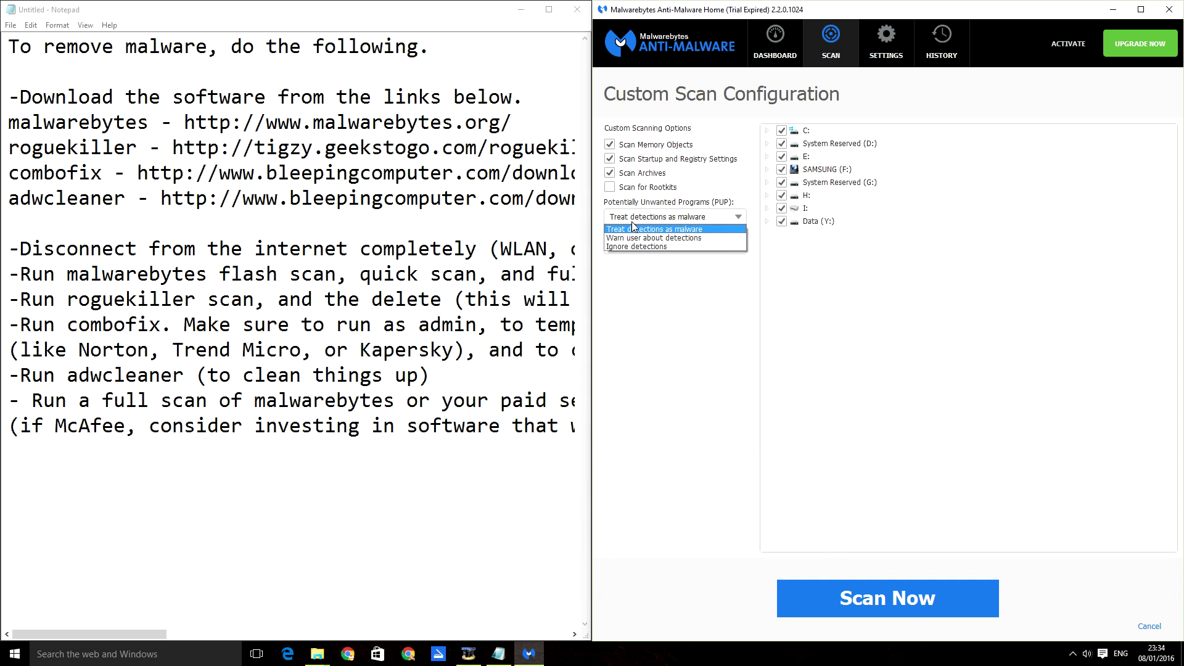
pyautogui.click(633, 228)
pyautogui.click(644, 249)
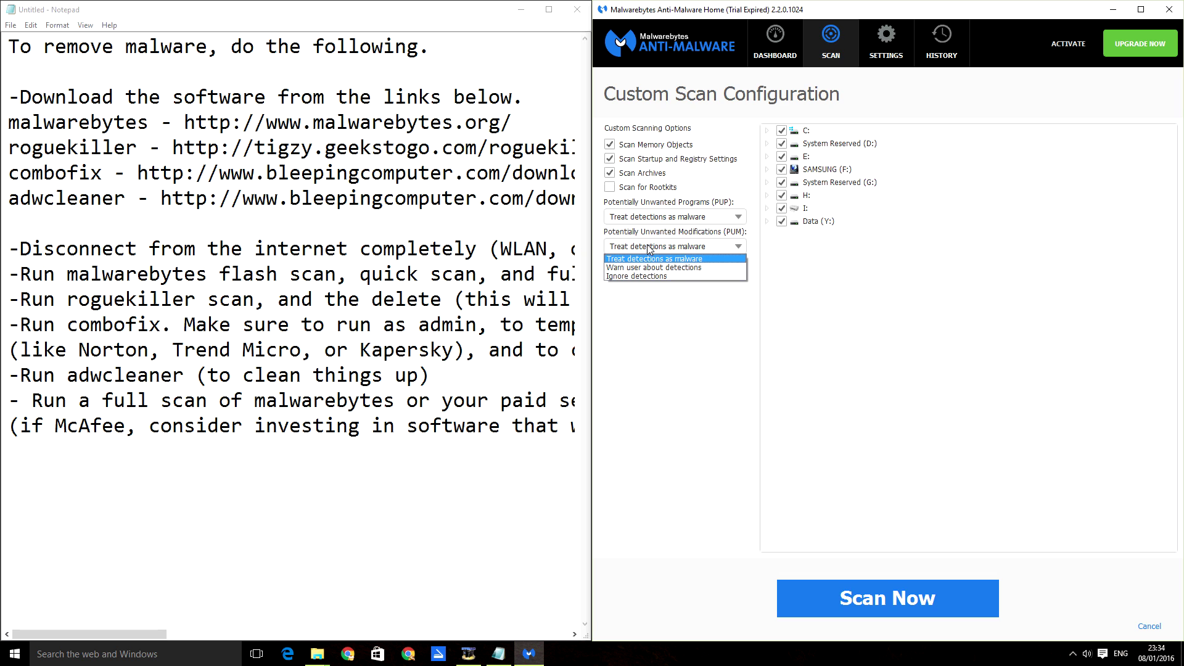
pyautogui.click(655, 258)
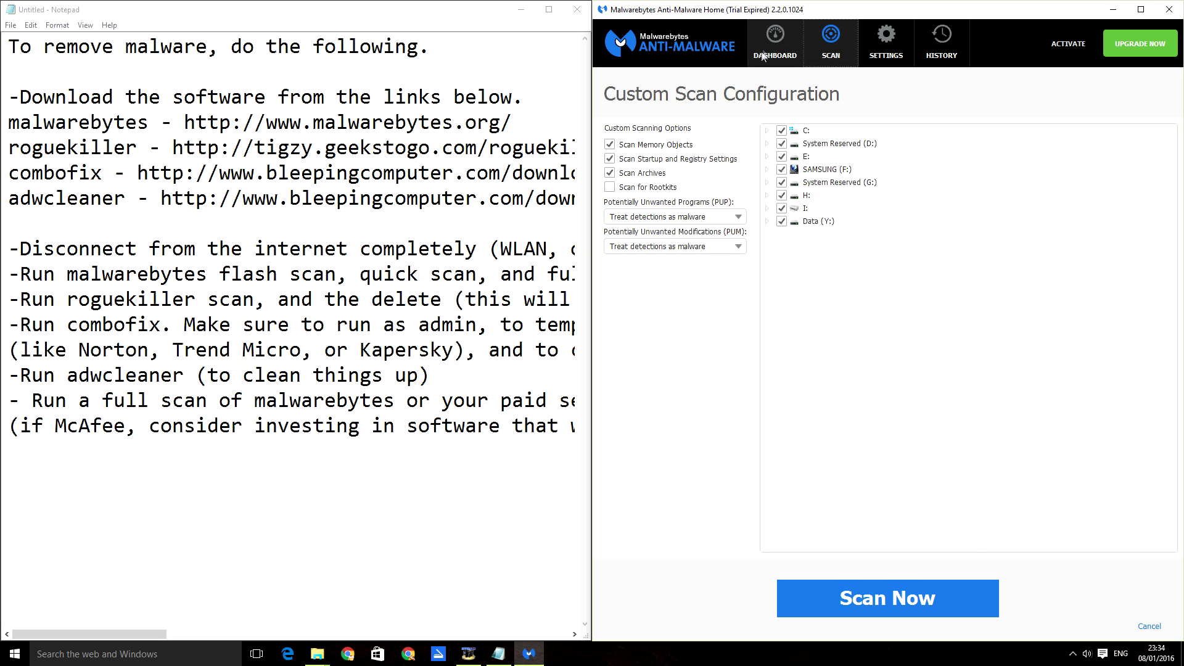
pyautogui.click(831, 196)
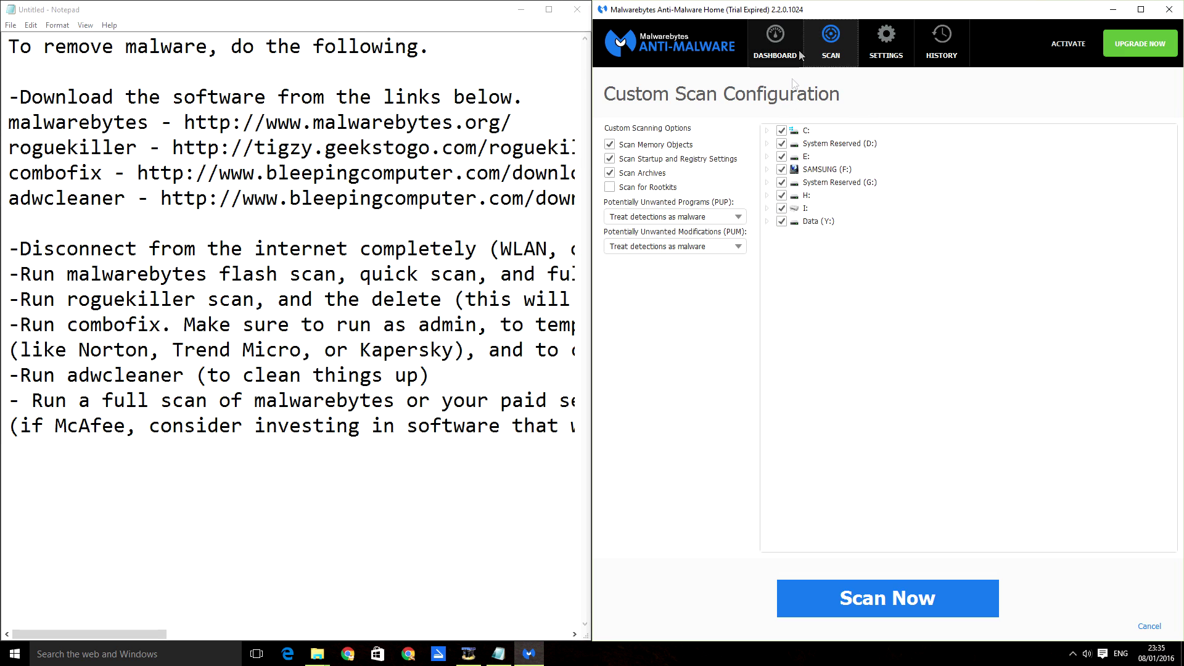
# - Leave the custom scan configuration without scanning and close Malwarebytes Anti-Malware
pyautogui.click(759, 50)
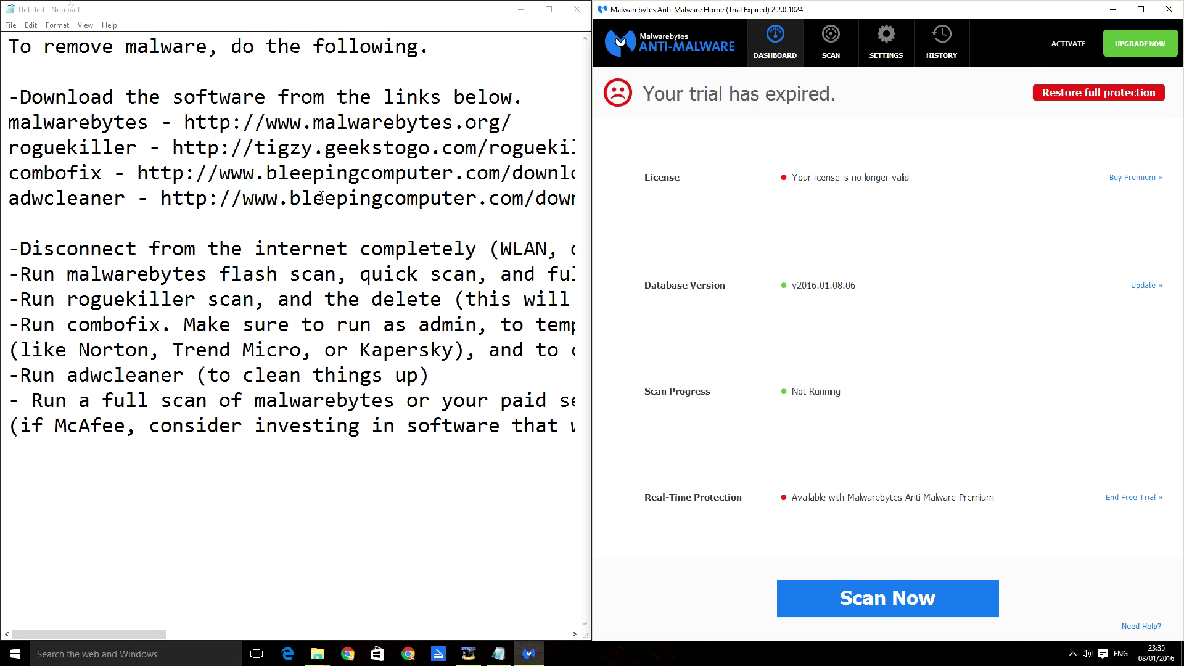
pyautogui.click(1169, 9)
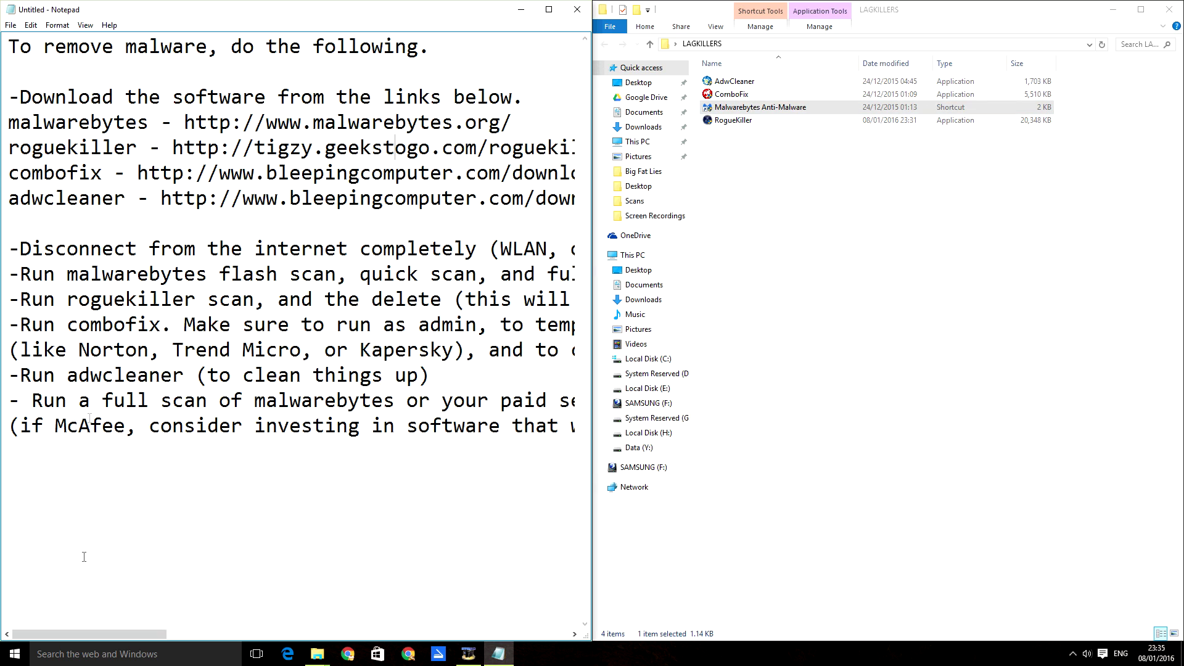
pyautogui.moveTo(163, 634); pyautogui.dragTo(85, 602)
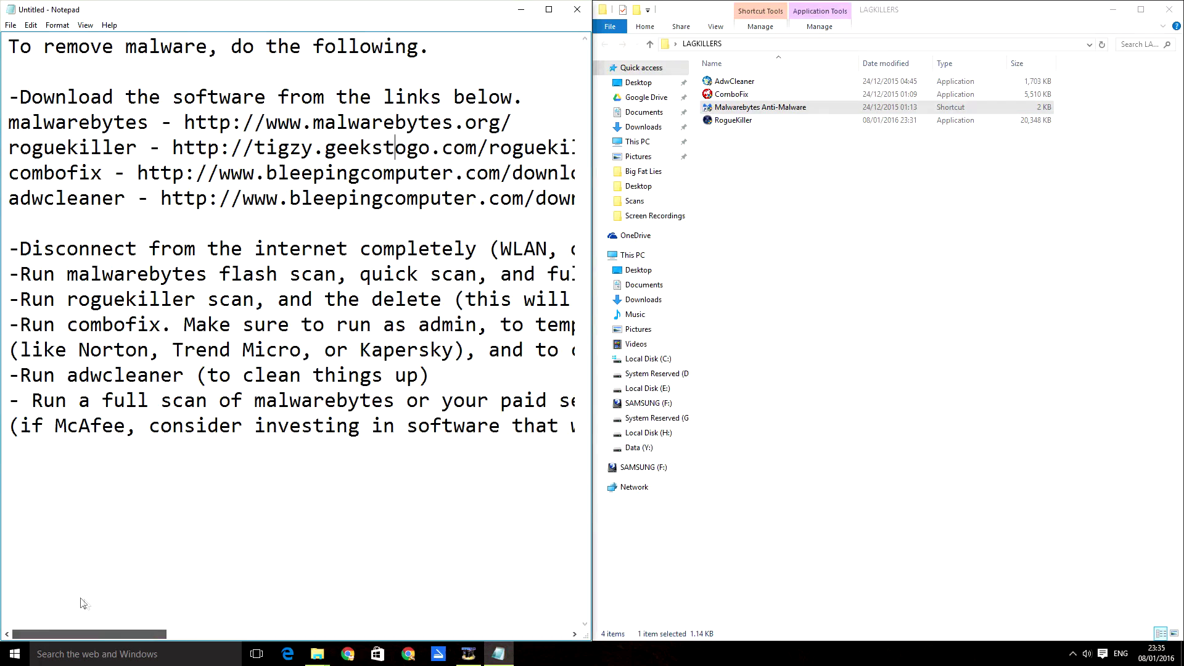
pyautogui.click(137, 626)
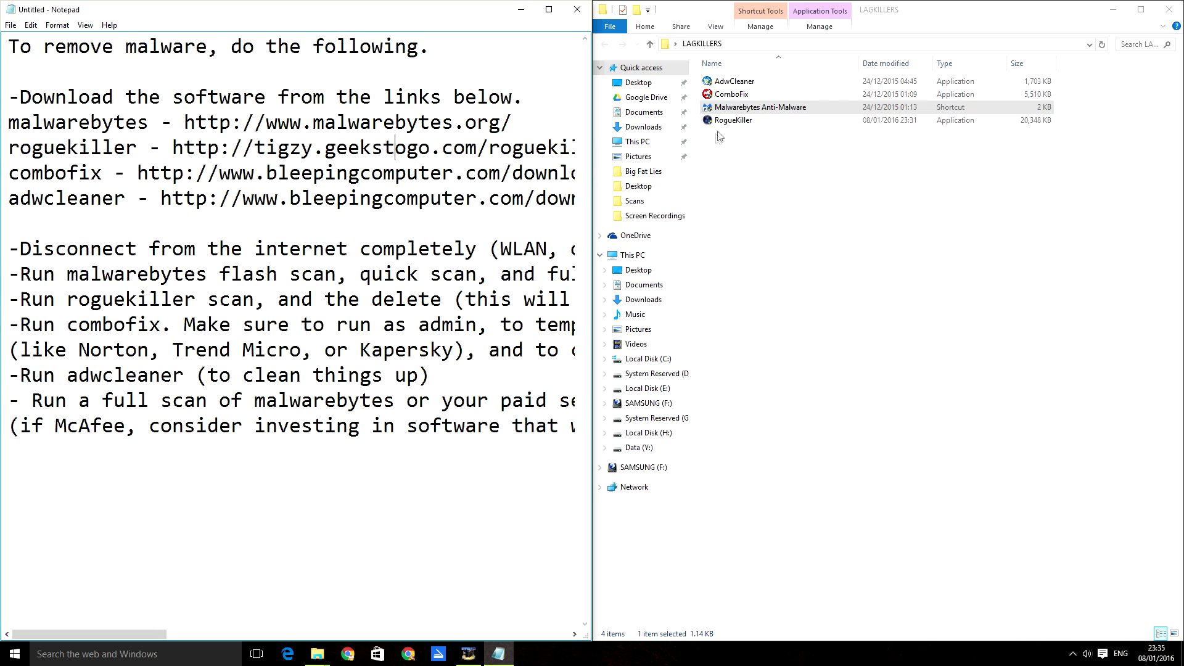
# - Launch RogueKiller from the LAGKILLERS folder, place its window beside the Notepad instructions, and start a scan
pyautogui.doubleClick(733, 119)
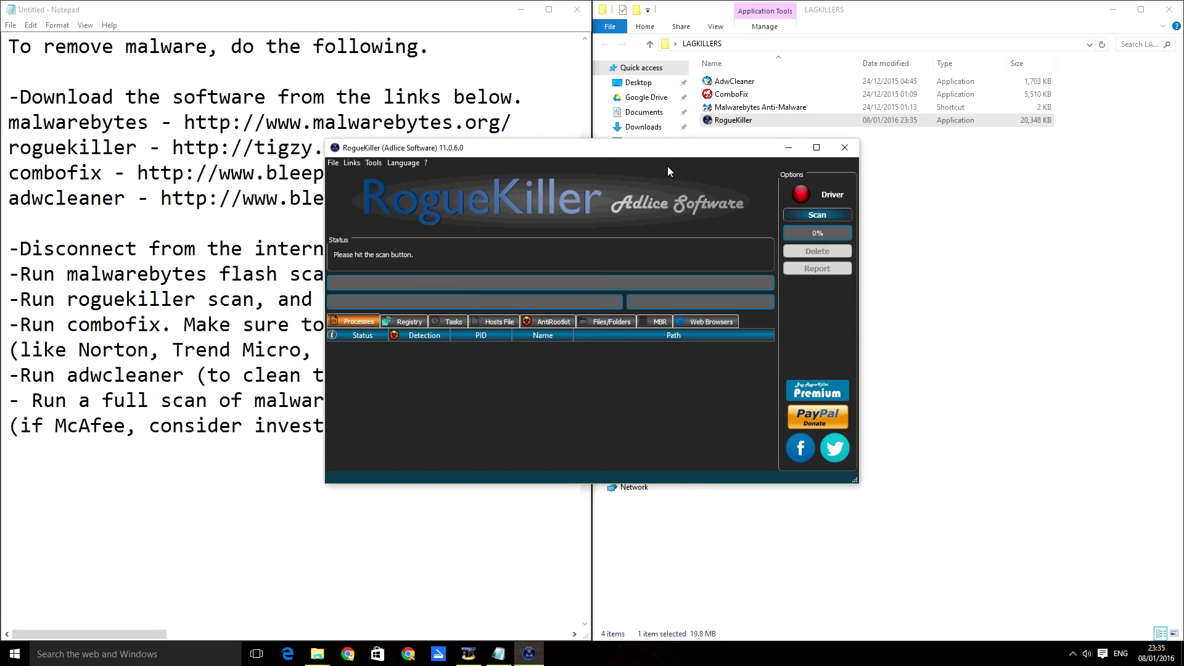
pyautogui.moveTo(671, 149); pyautogui.dragTo(956, 115)
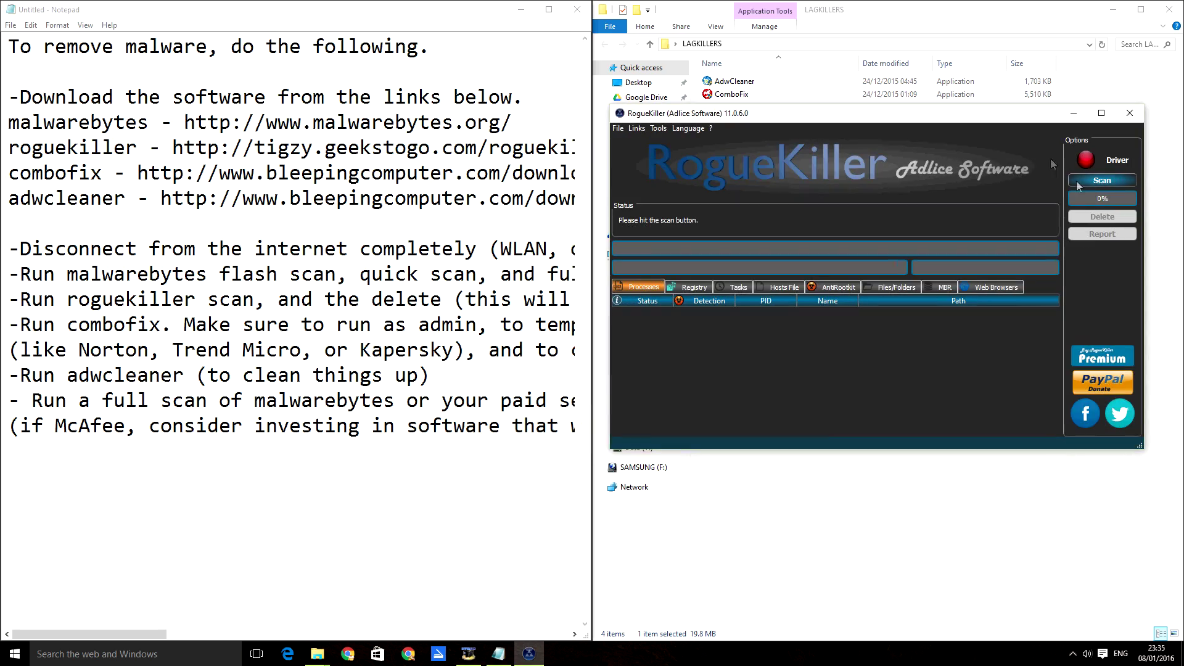
pyautogui.click(1089, 184)
pyautogui.moveTo(112, 630)
pyautogui.mouseDown()
pyautogui.moveTo(249, 618)
pyautogui.moveTo(113, 623)
pyautogui.mouseUp()
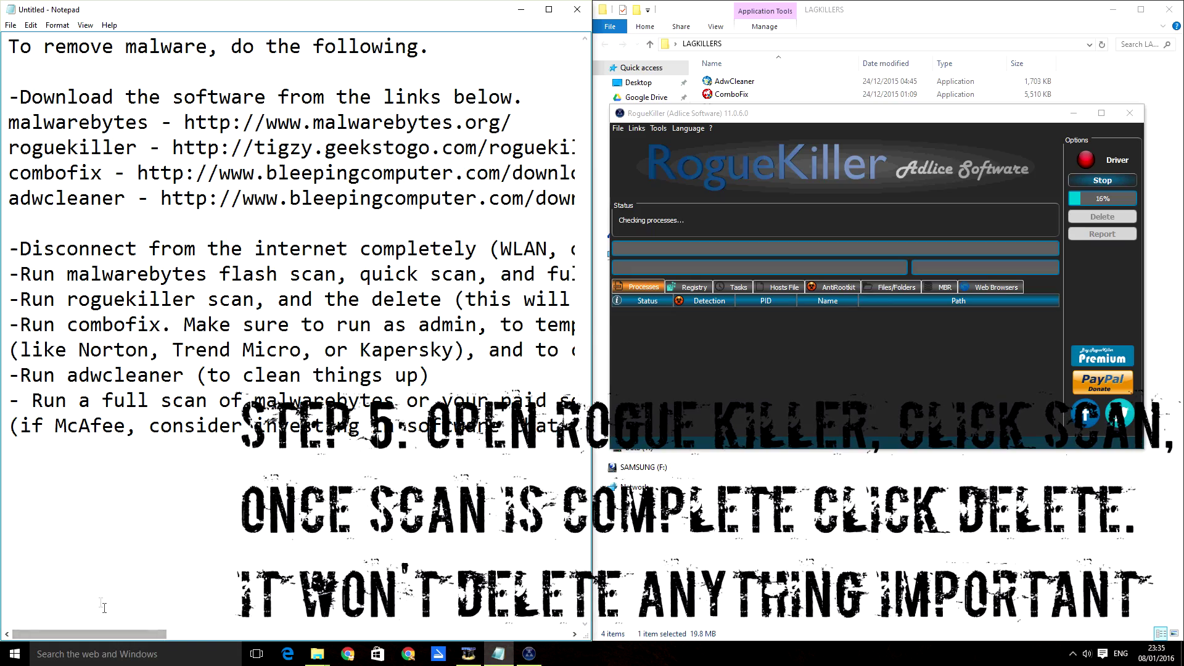
pyautogui.moveTo(108, 623)
pyautogui.mouseDown()
pyautogui.moveTo(284, 631)
pyautogui.moveTo(110, 631)
pyautogui.mouseUp()
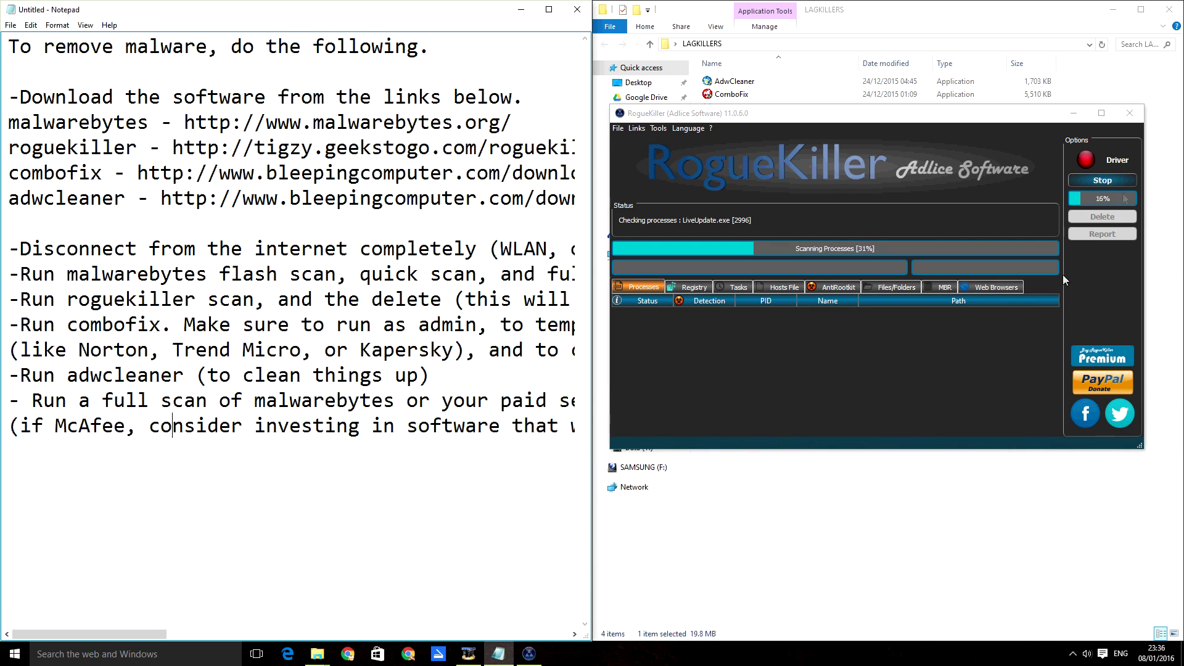
pyautogui.click(469, 654)
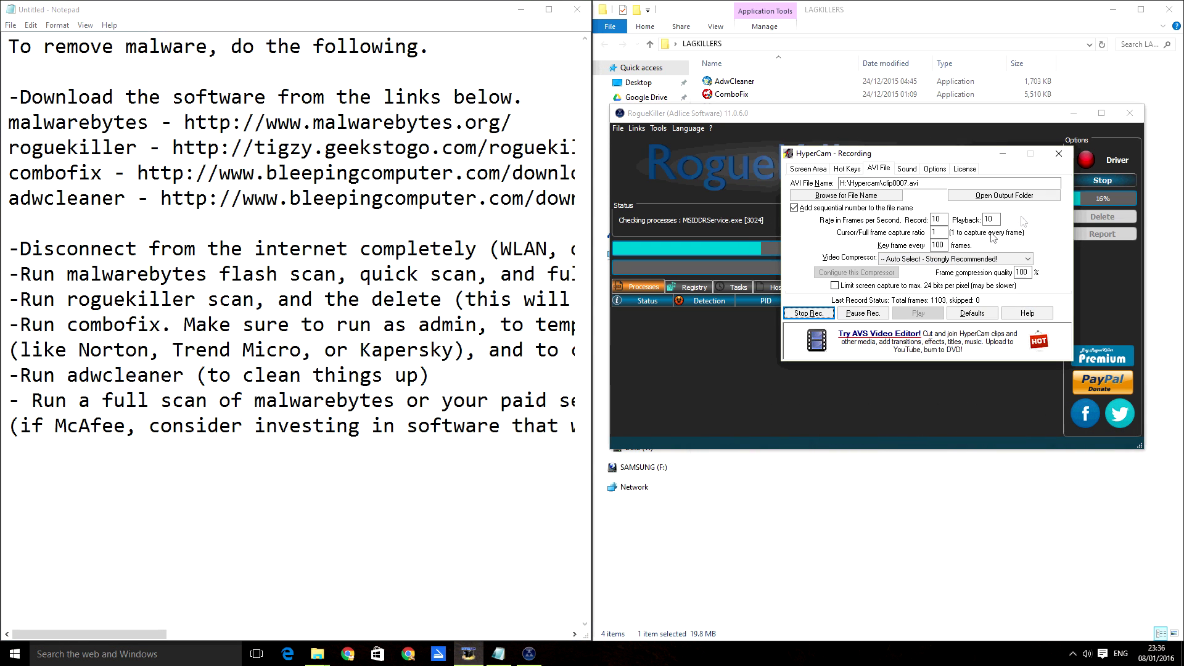
pyautogui.click(853, 316)
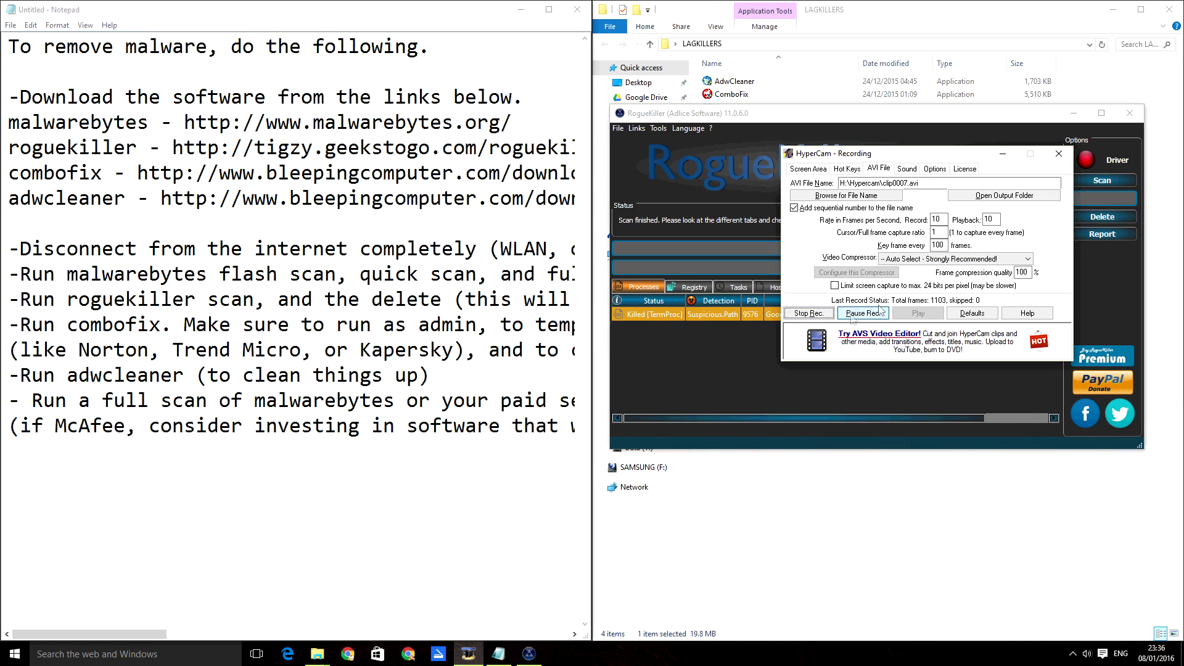
pyautogui.click(1067, 186)
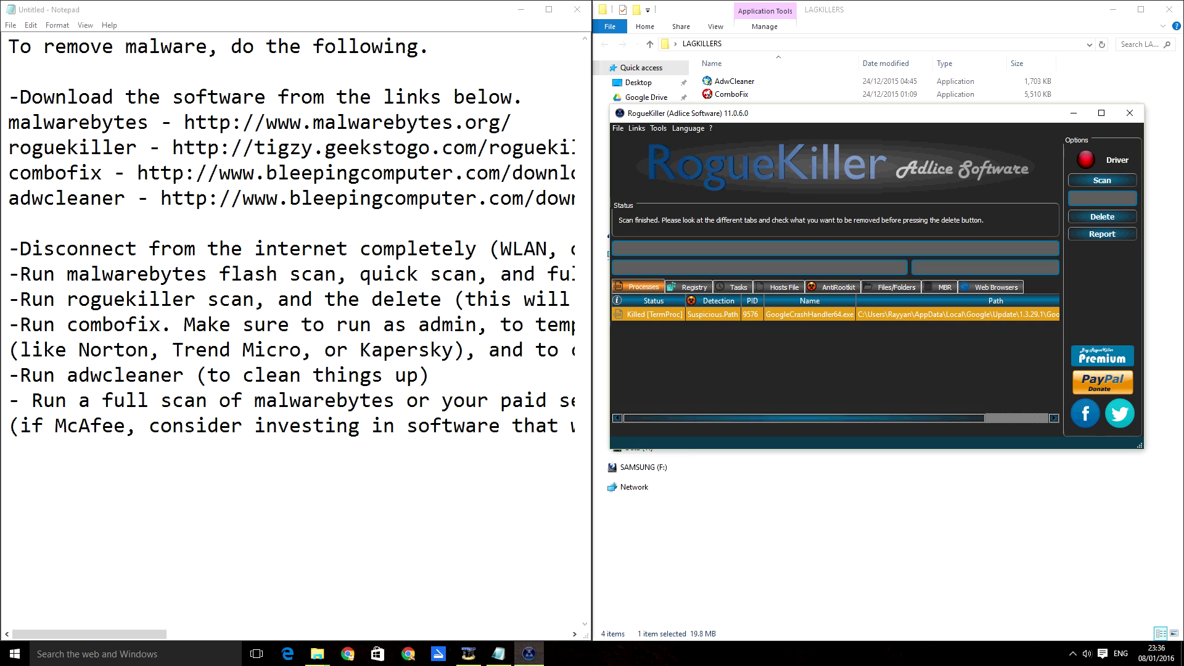
# - Review RogueKiller's scan results for registry, tasks, hosts file, antirootkit, files/folders, MBR, web browsers and processes
pyautogui.click(680, 290)
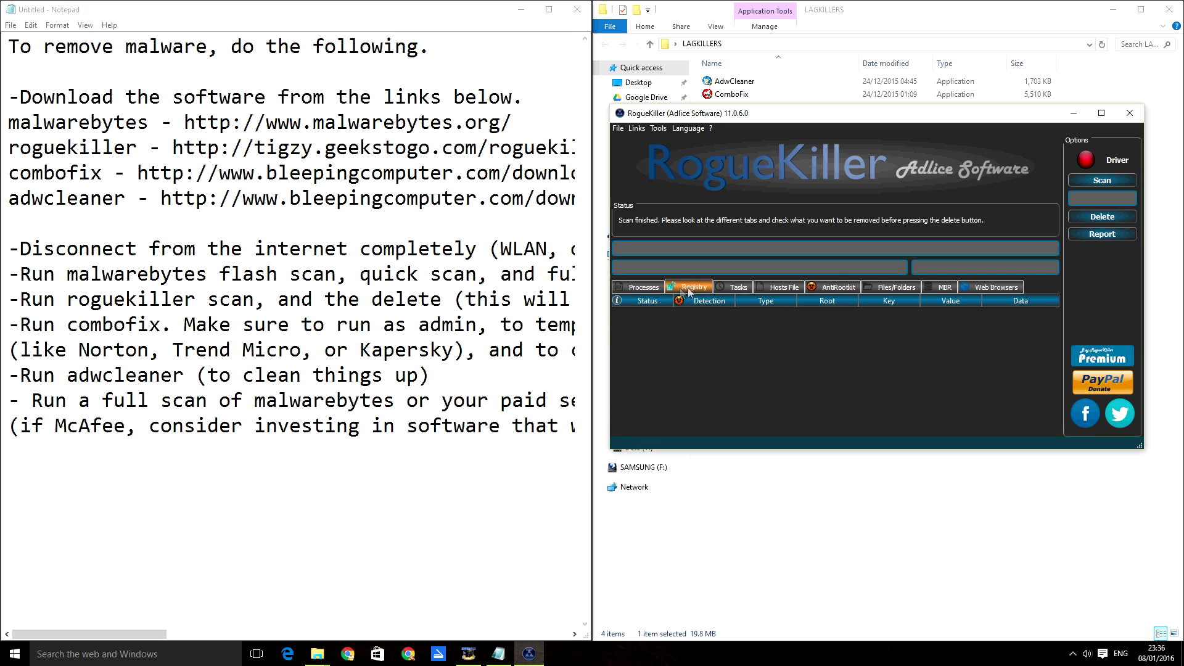
pyautogui.click(744, 288)
pyautogui.click(765, 288)
pyautogui.click(832, 287)
pyautogui.click(895, 287)
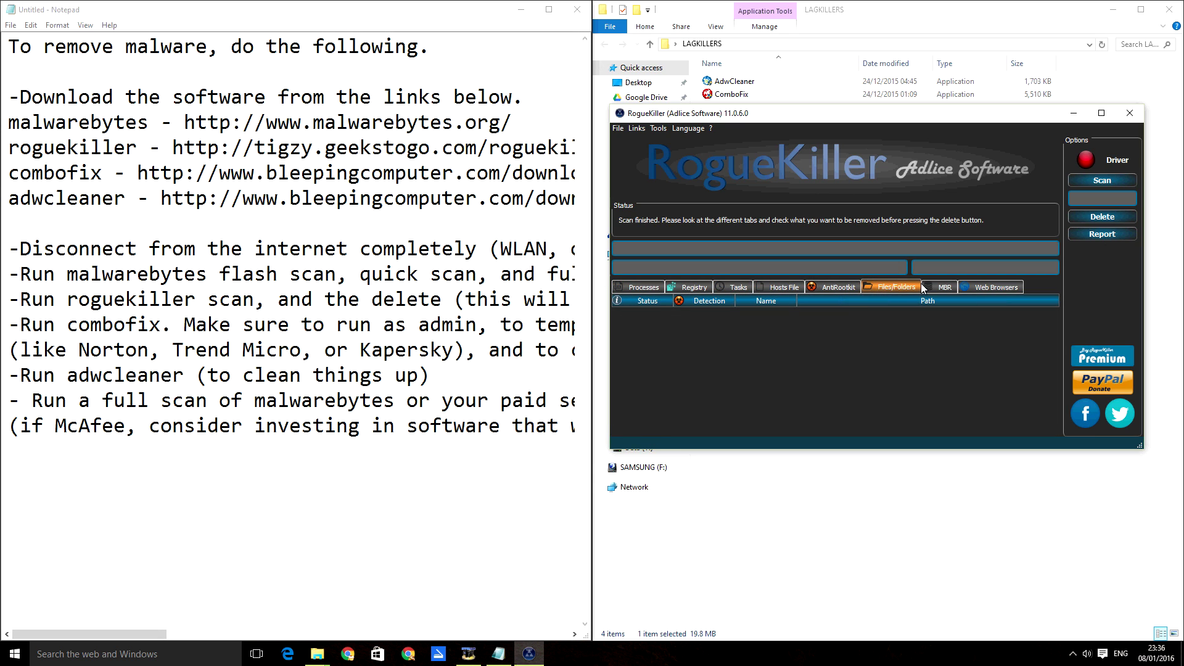
pyautogui.click(944, 288)
pyautogui.click(972, 286)
pyautogui.click(641, 287)
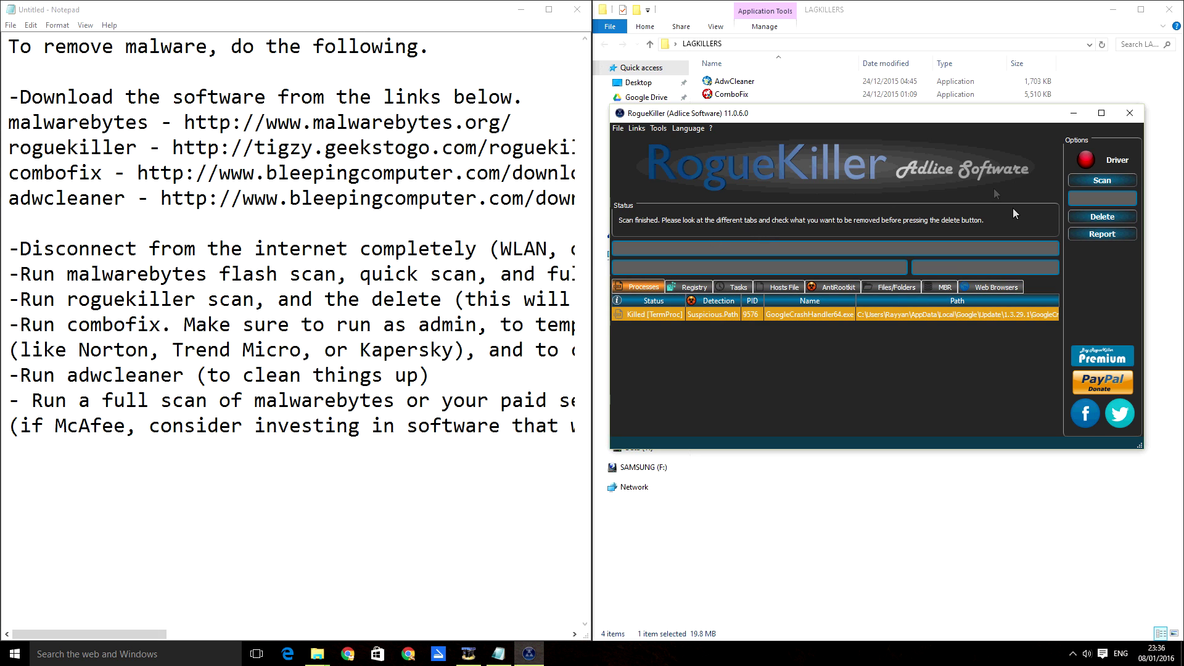
# - Delete the items RogueKiller detected, check its registry results, and close RogueKiller
pyautogui.click(1074, 215)
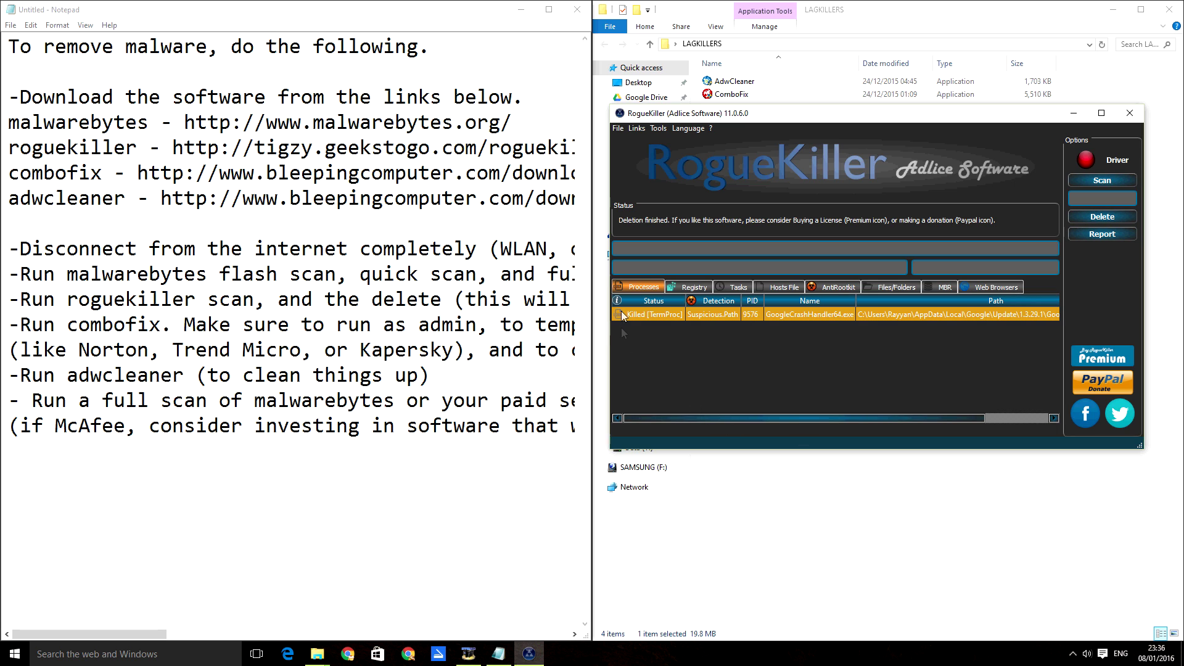
pyautogui.click(690, 288)
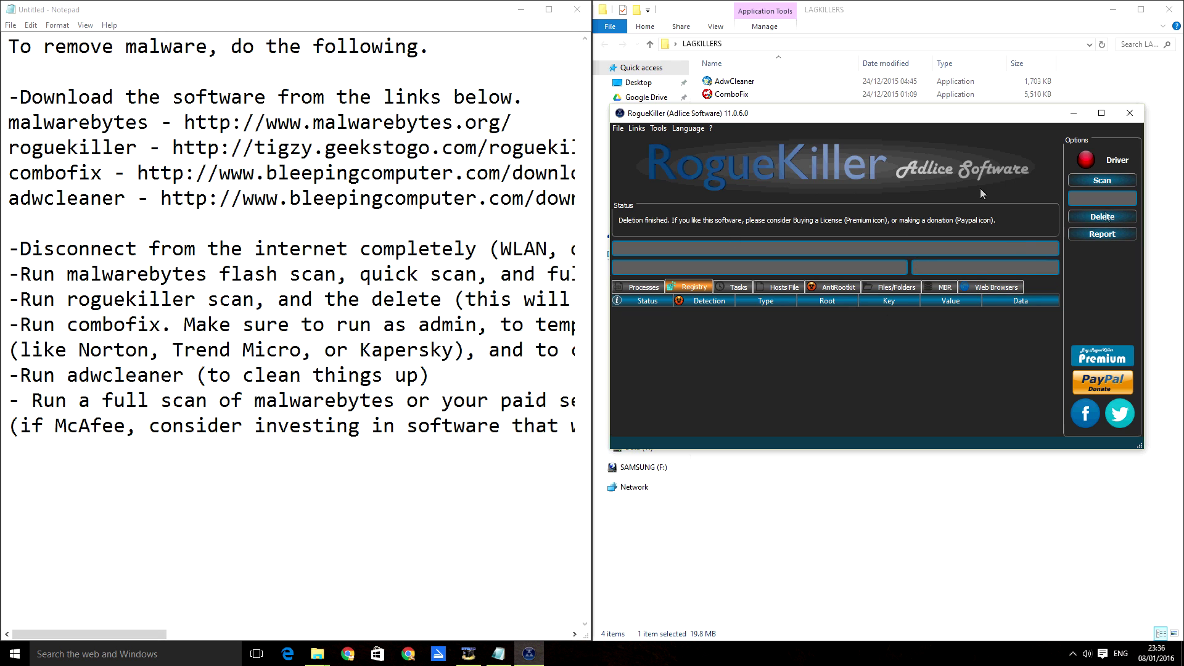
pyautogui.click(1129, 113)
pyautogui.doubleClick(354, 17)
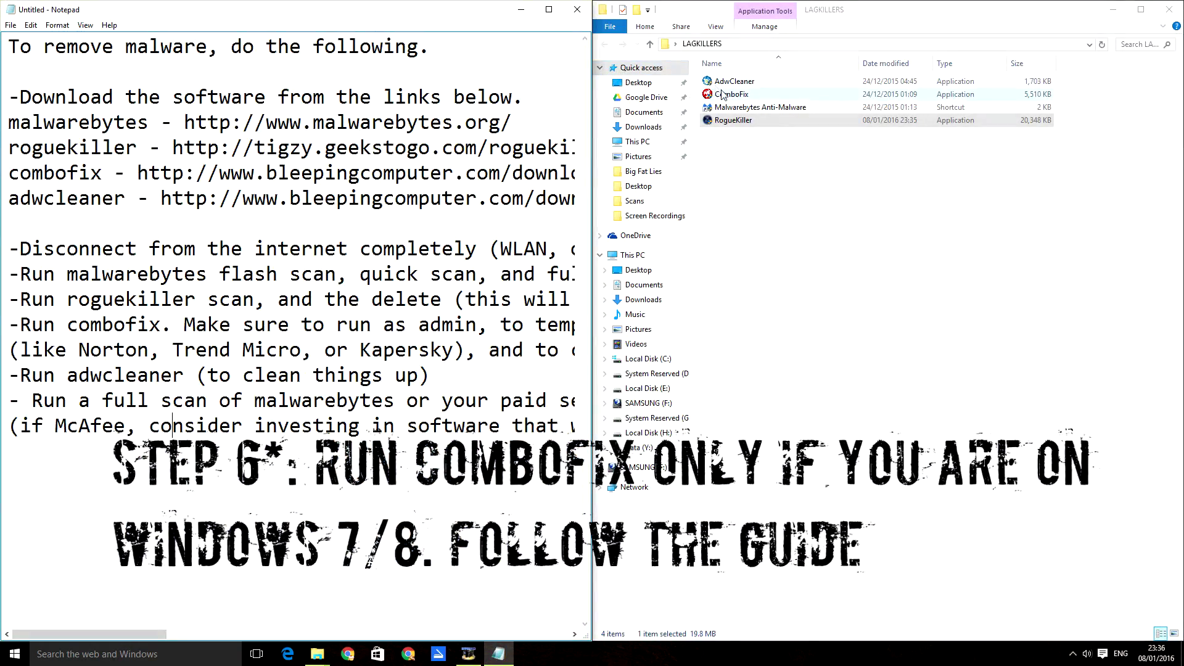
# - Select ComboFix in the LAGKILLERS folder and highlight the Notepad instruction on how to run it
pyautogui.click(723, 94)
pyautogui.rightClick(722, 94)
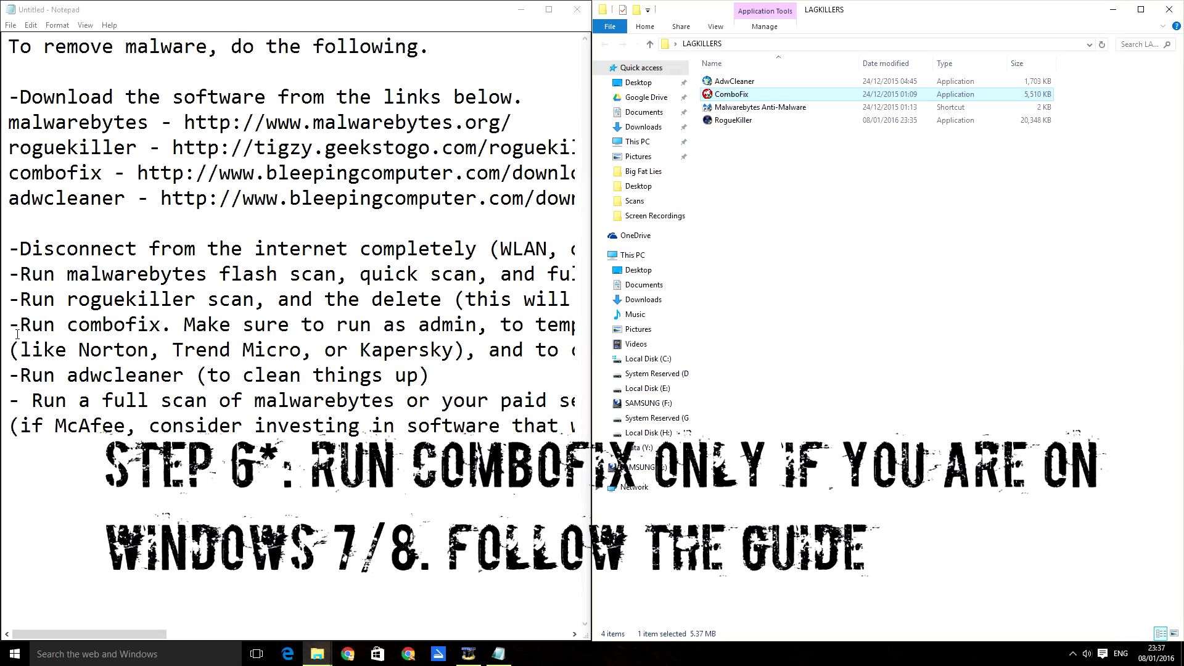
pyautogui.moveTo(8, 323); pyautogui.dragTo(316, 350)
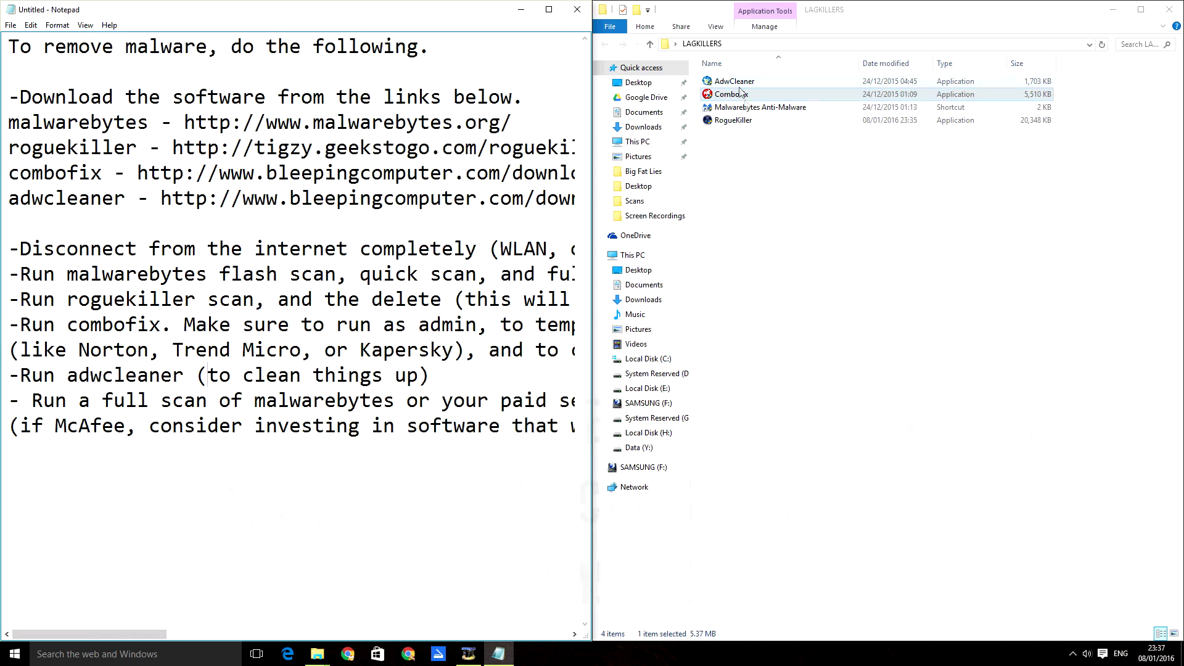
# - Launch AdwCleaner from the LAGKILLERS folder, start a scan, and place its window beside the Notepad instructions
pyautogui.doubleClick(740, 85)
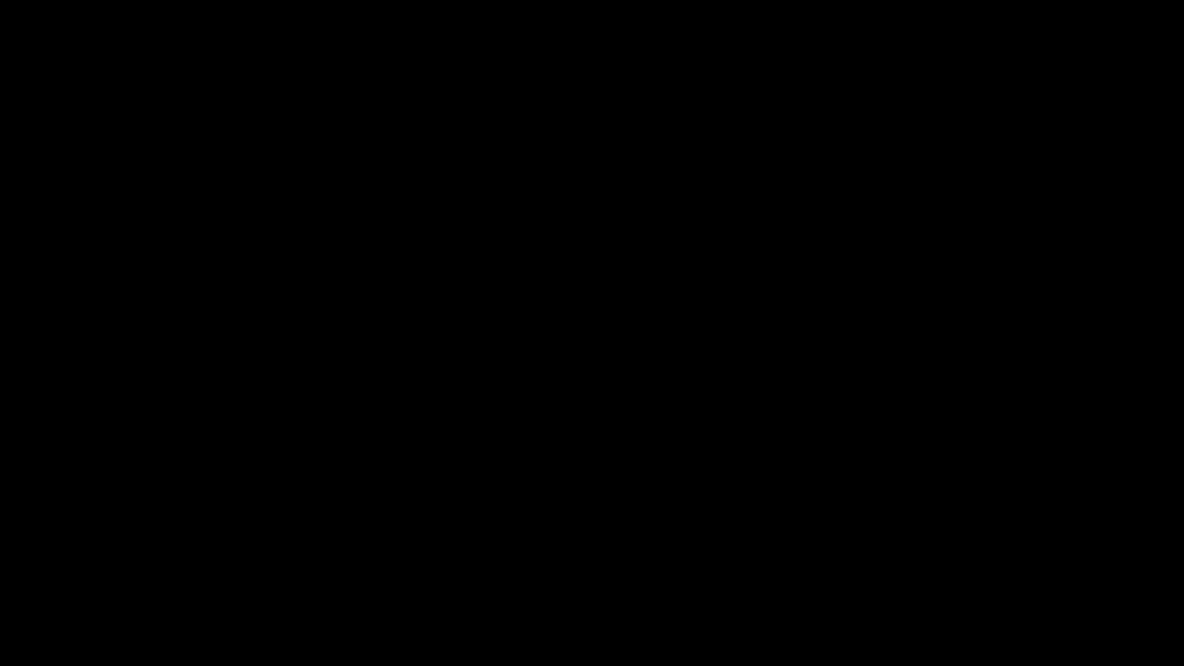
pyautogui.click(659, 348)
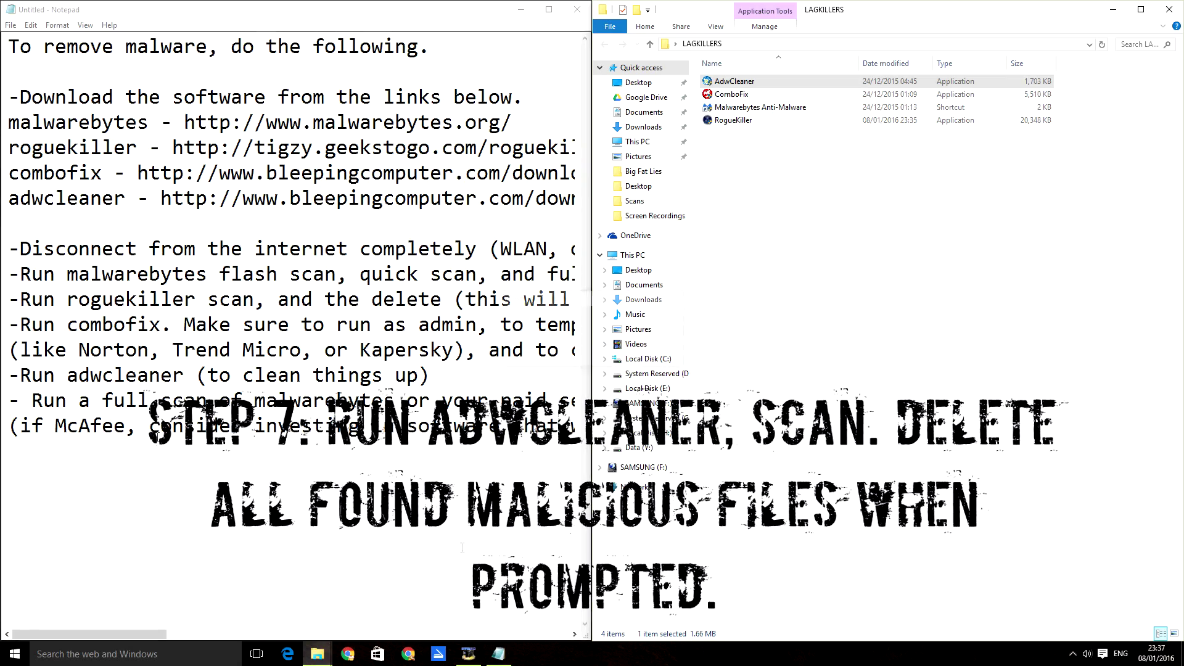
pyautogui.click(475, 288)
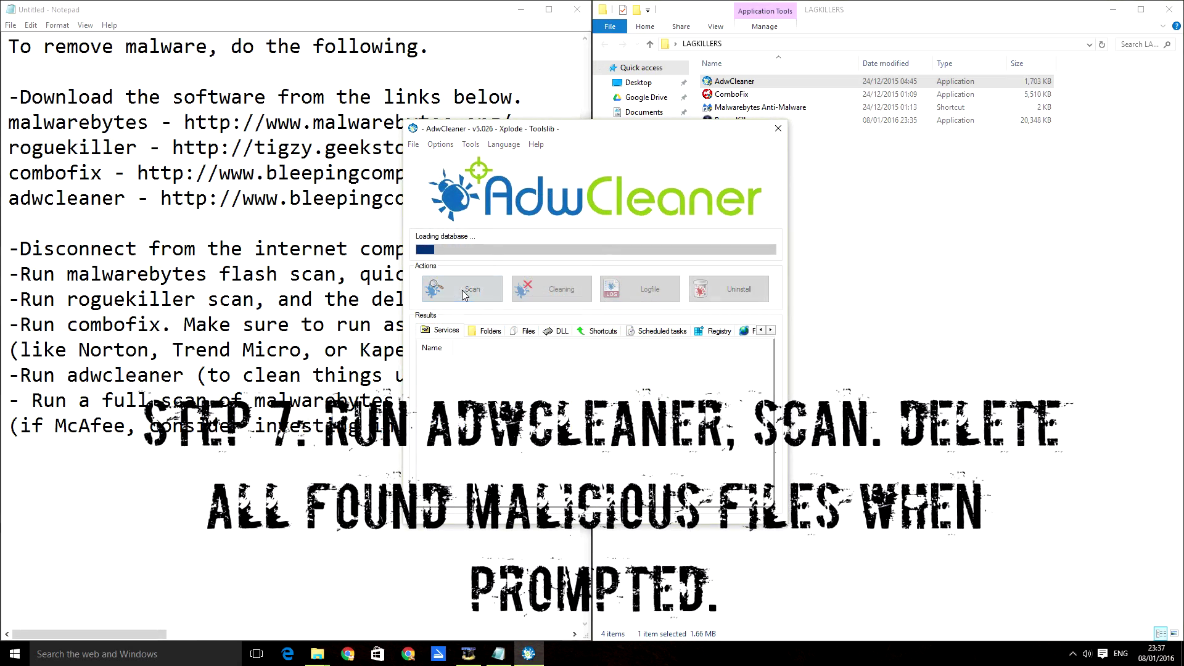
pyautogui.moveTo(528, 134); pyautogui.dragTo(746, 166)
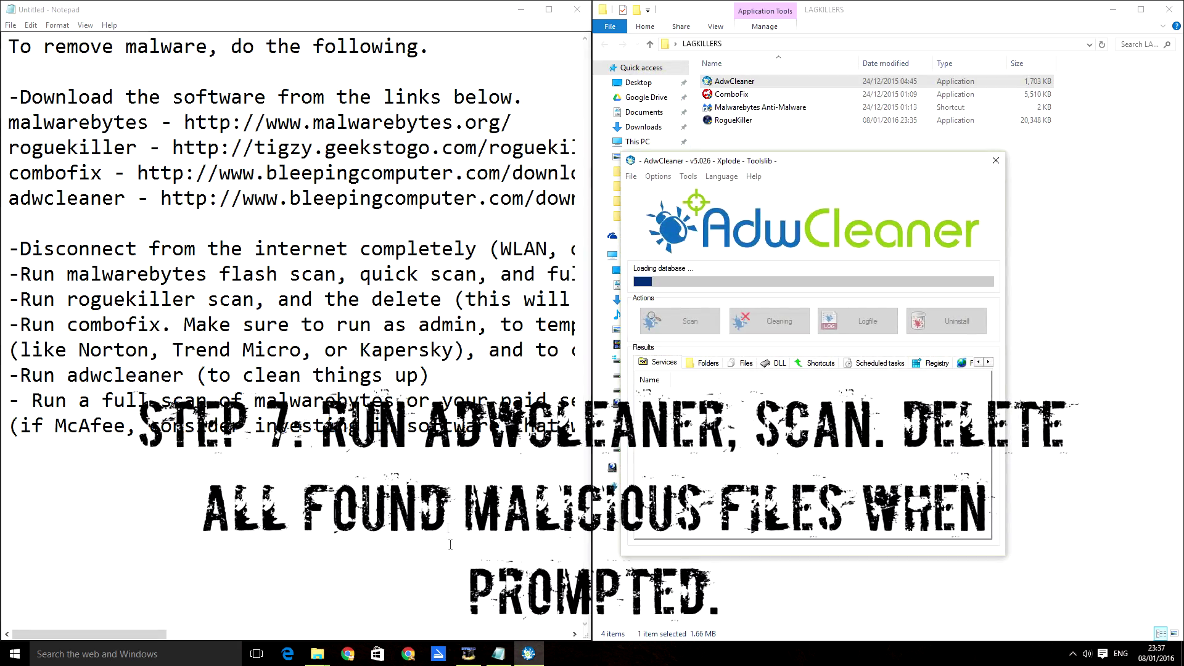
pyautogui.click(466, 658)
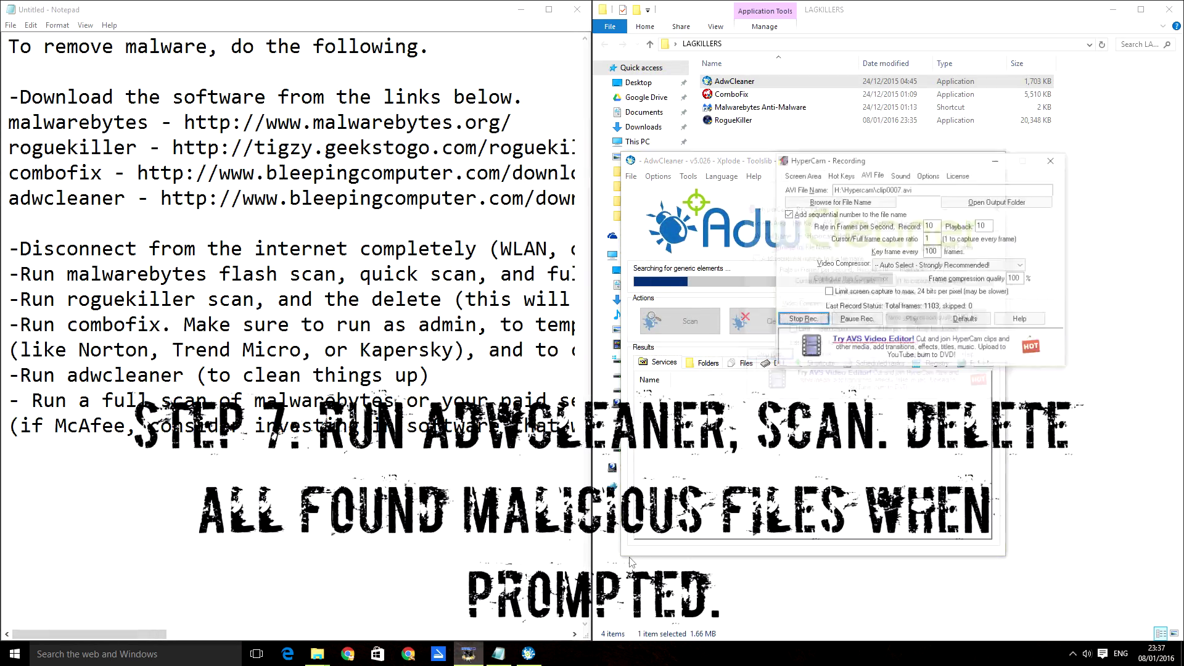
pyautogui.click(862, 313)
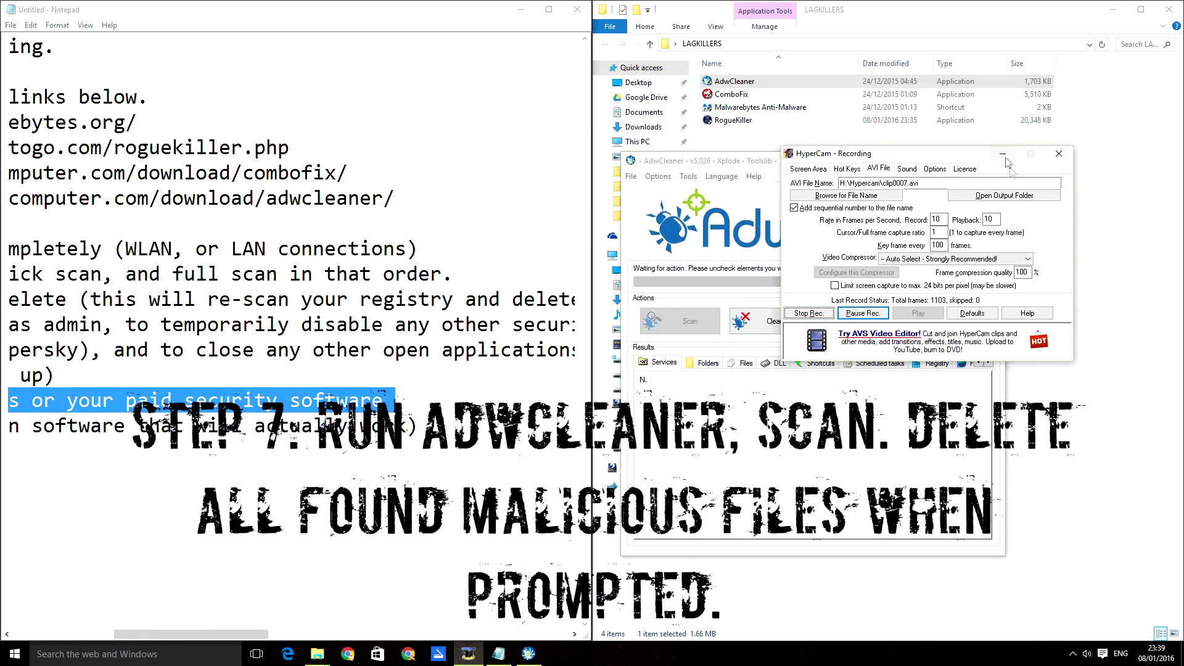
pyautogui.click(1006, 157)
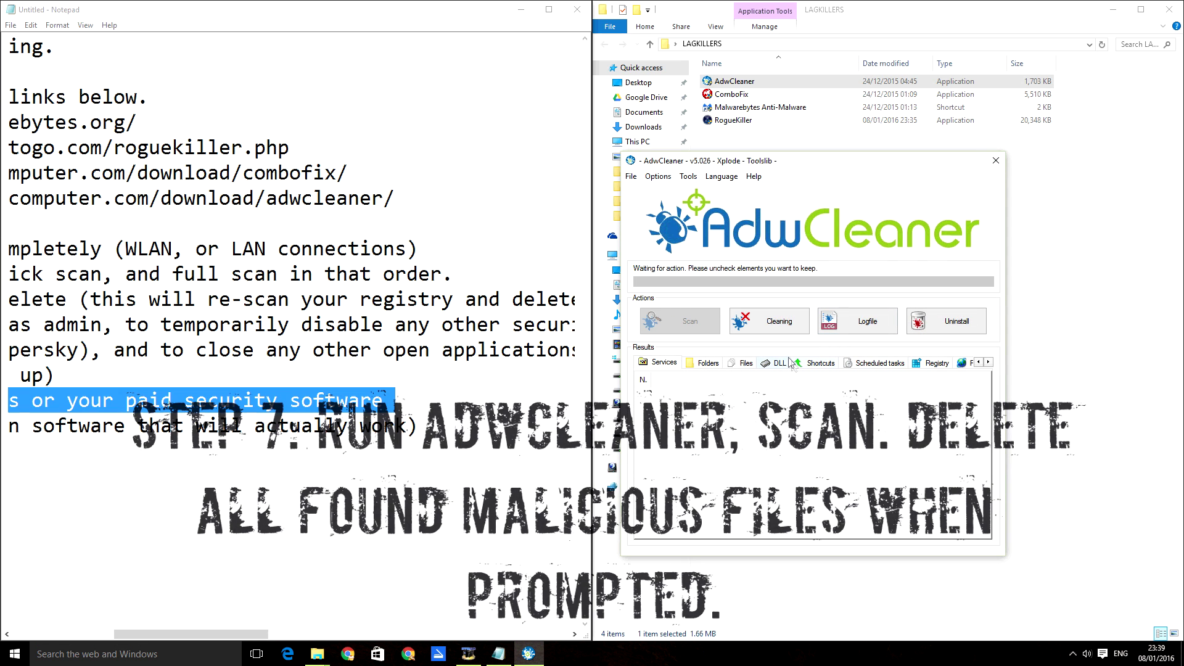
# - Request cleaning in AdwCleaner, cancel it at the closing-programs confirmation, and close AdwCleaner
pyautogui.click(768, 327)
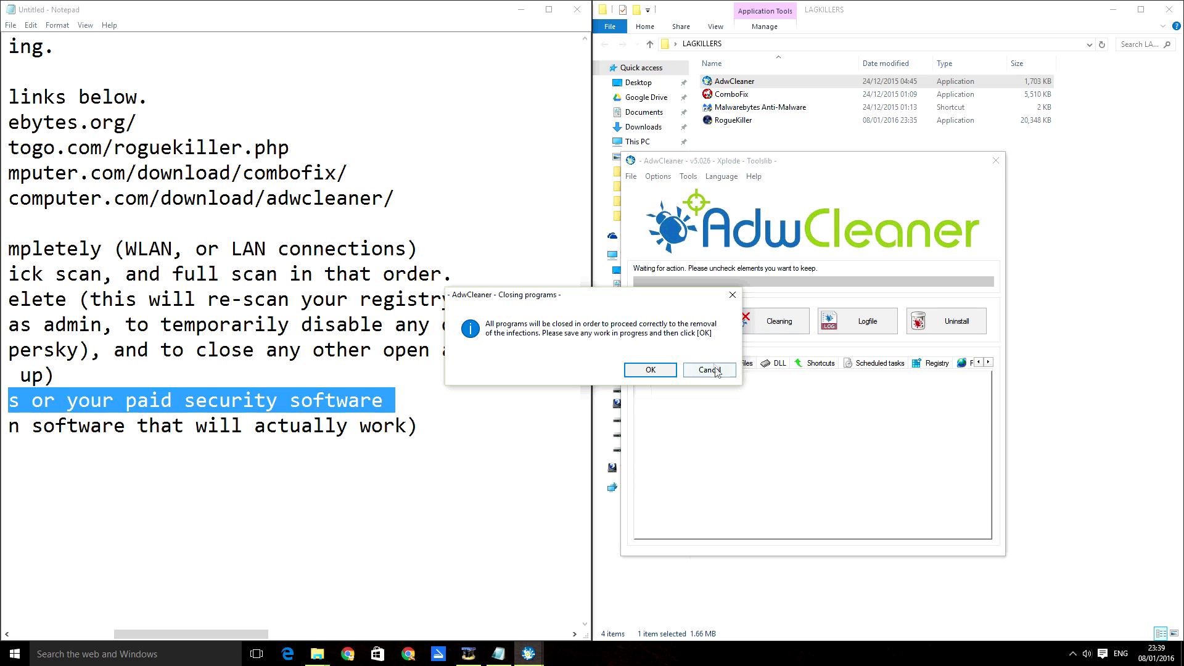
pyautogui.click(711, 369)
pyautogui.moveTo(738, 228); pyautogui.dragTo(775, 60)
pyautogui.moveTo(755, 209); pyautogui.dragTo(767, 220)
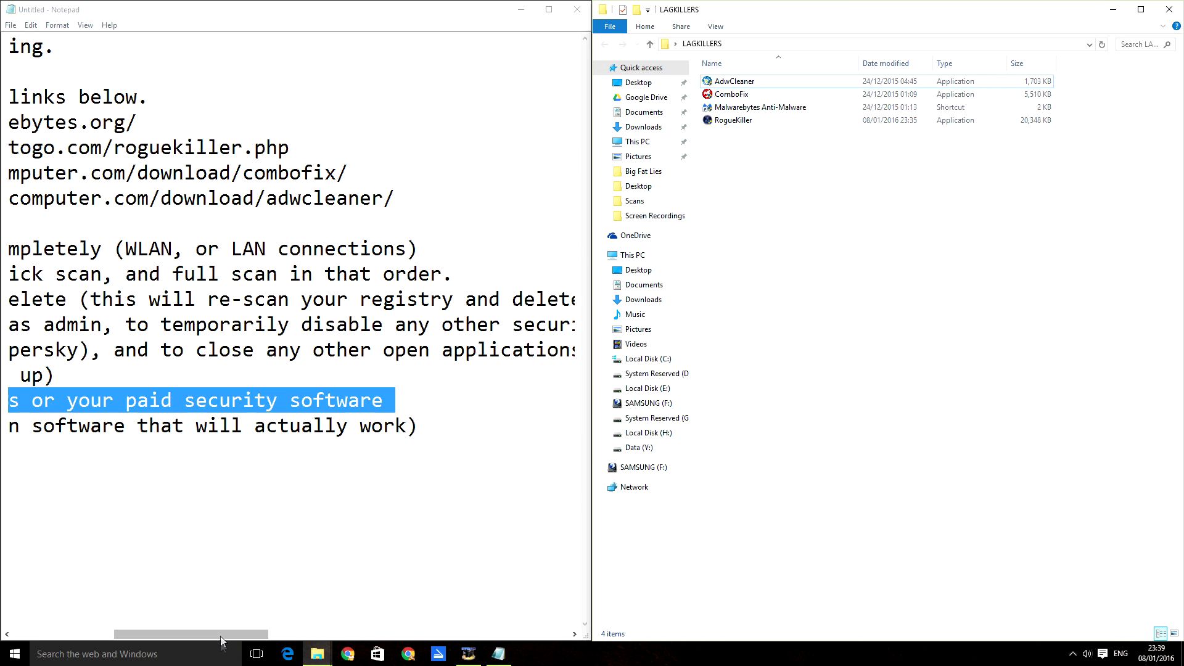
# - Review the Notepad instructions from the ComboFix step to the final full scan with Malwarebytes or paid security software
pyautogui.moveTo(223, 634); pyautogui.dragTo(110, 617)
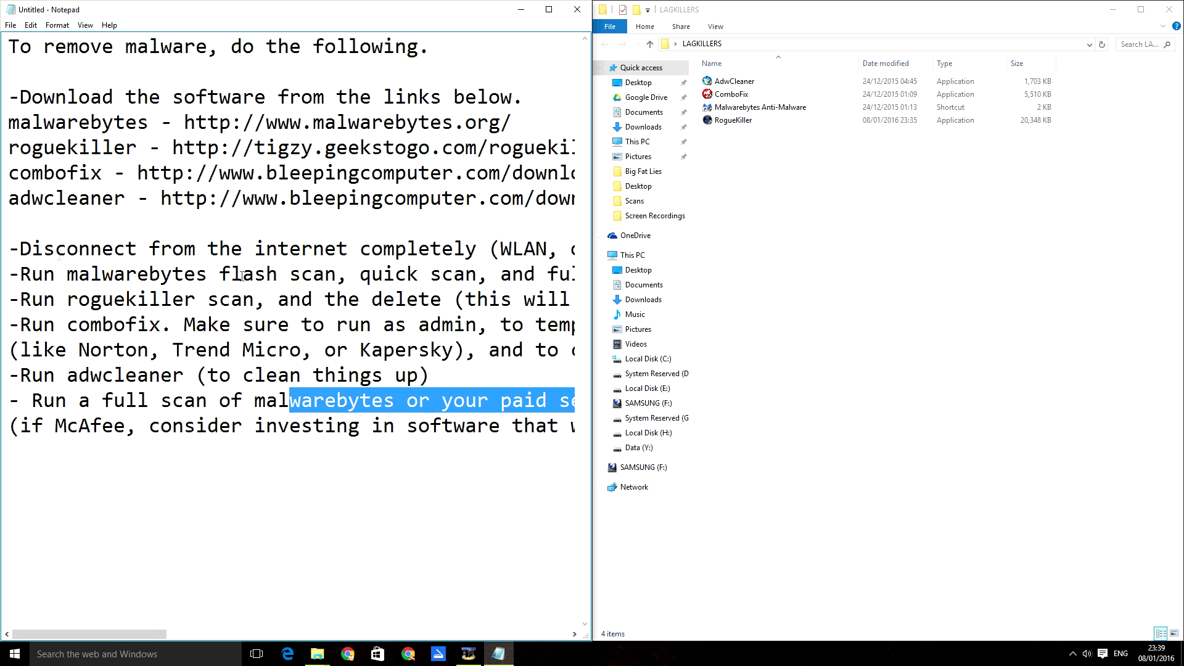
pyautogui.click(134, 324)
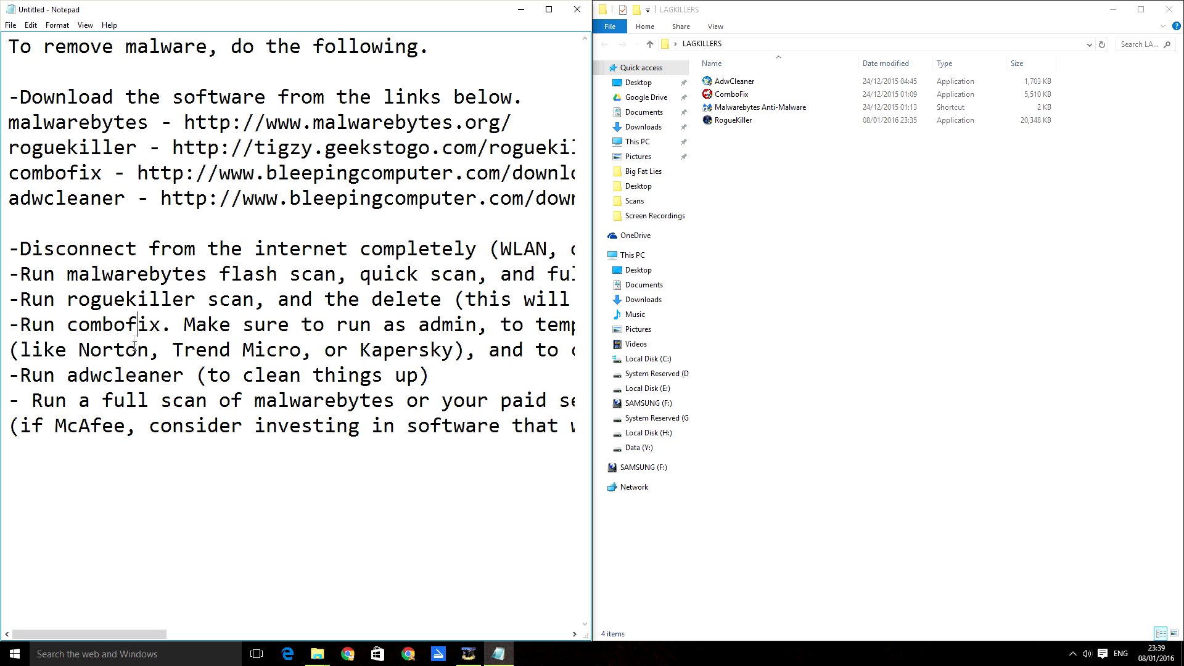
pyautogui.click(279, 349)
pyautogui.click(259, 454)
pyautogui.click(1070, 661)
pyautogui.click(859, 611)
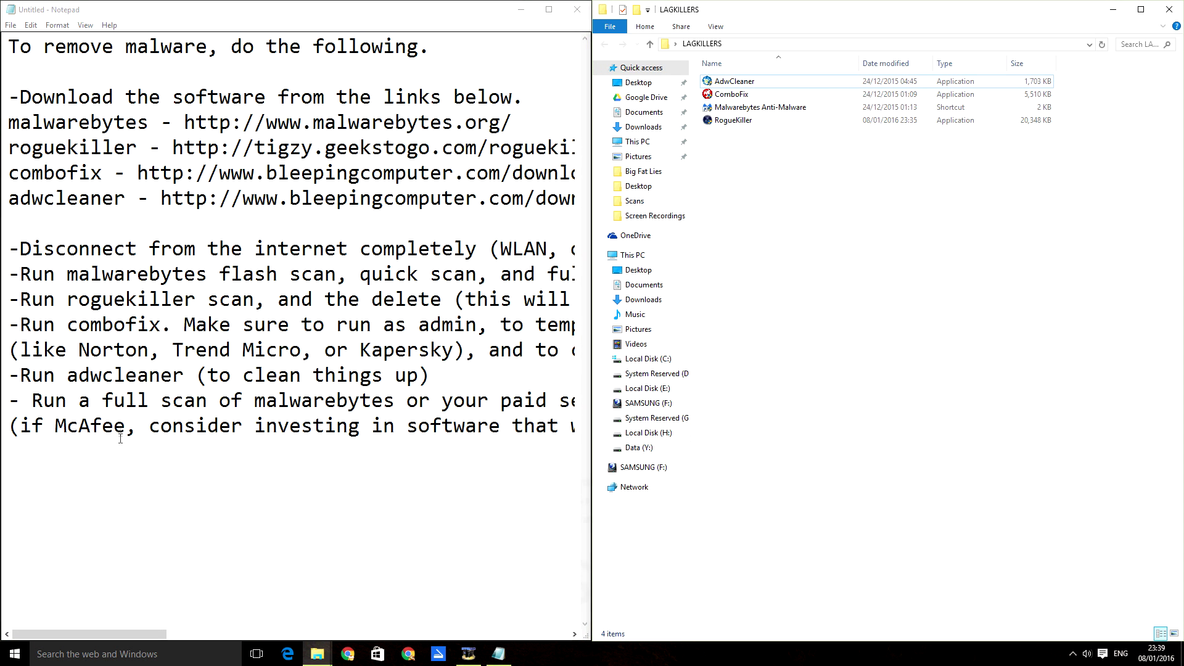
pyautogui.moveTo(18, 405); pyautogui.dragTo(407, 432)
pyautogui.moveTo(650, 421); pyautogui.dragTo(407, 429)
pyautogui.moveTo(497, 498); pyautogui.dragTo(17, 404)
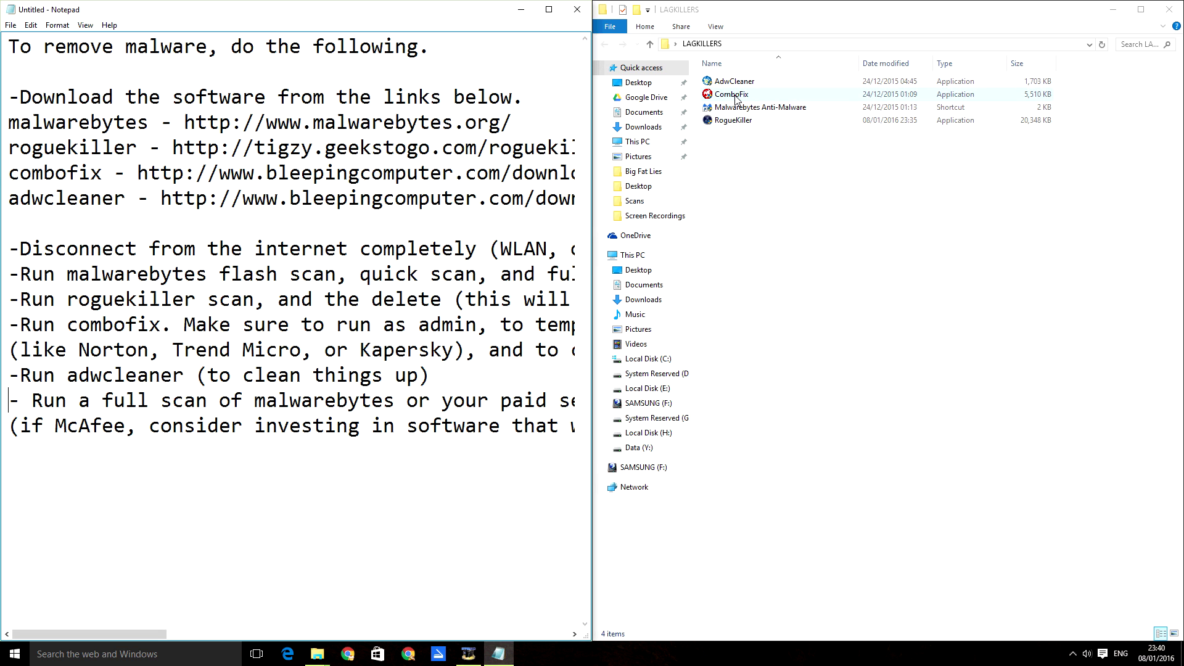
pyautogui.click(578, 9)
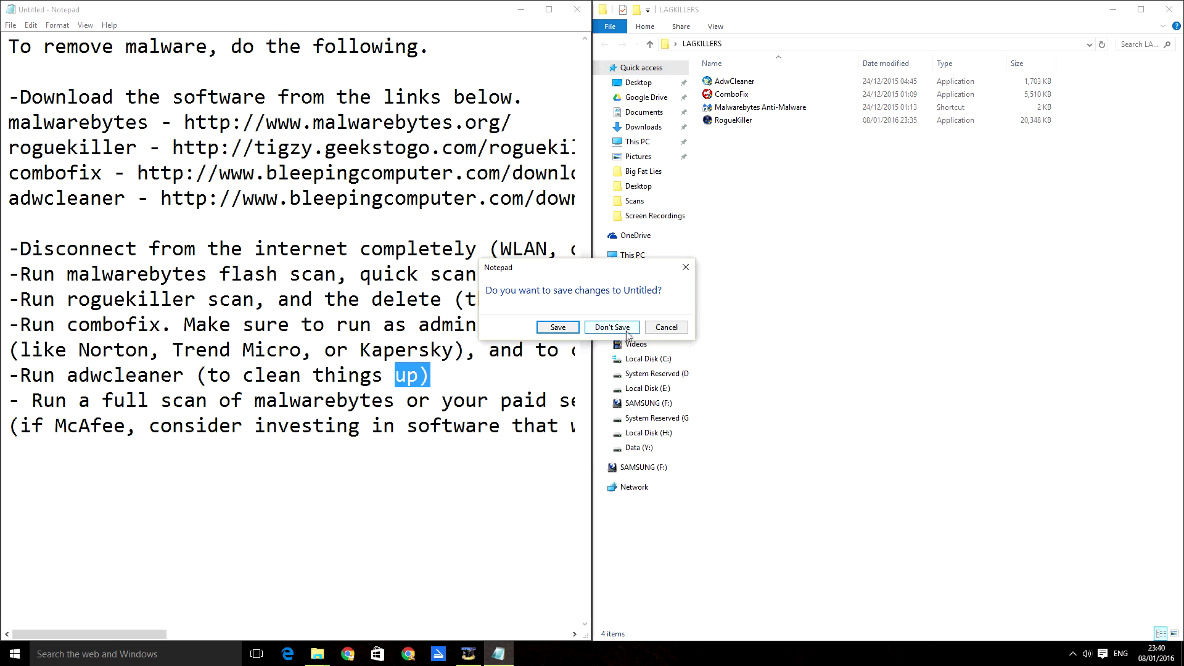
pyautogui.click(652, 331)
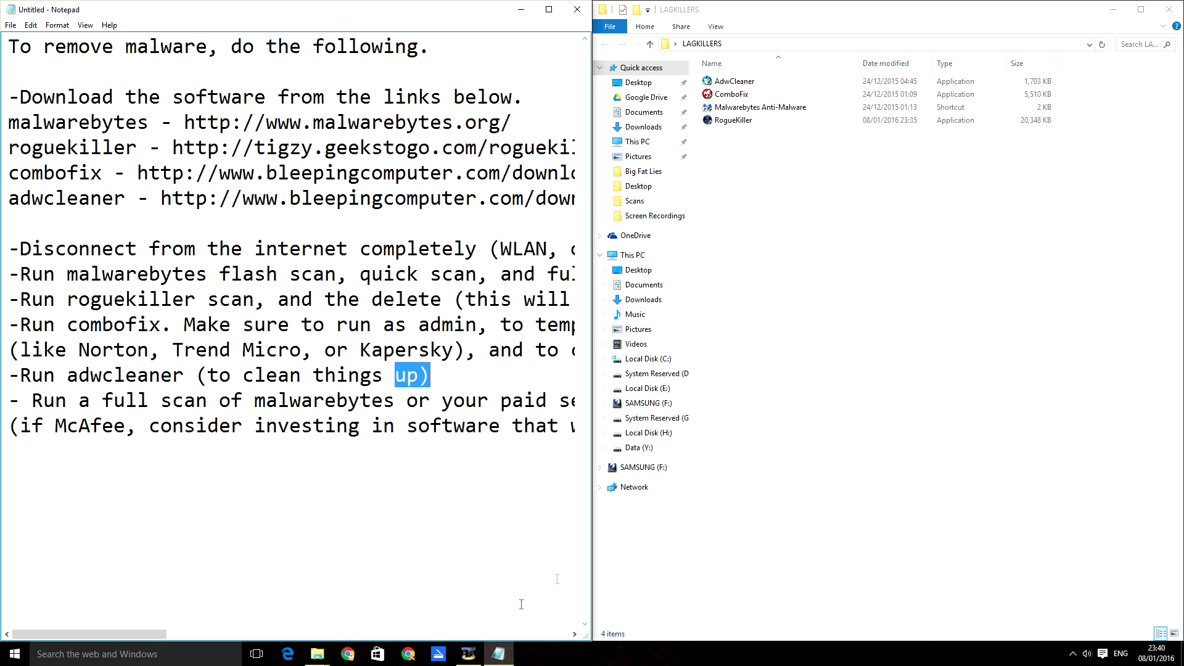
pyautogui.click(469, 653)
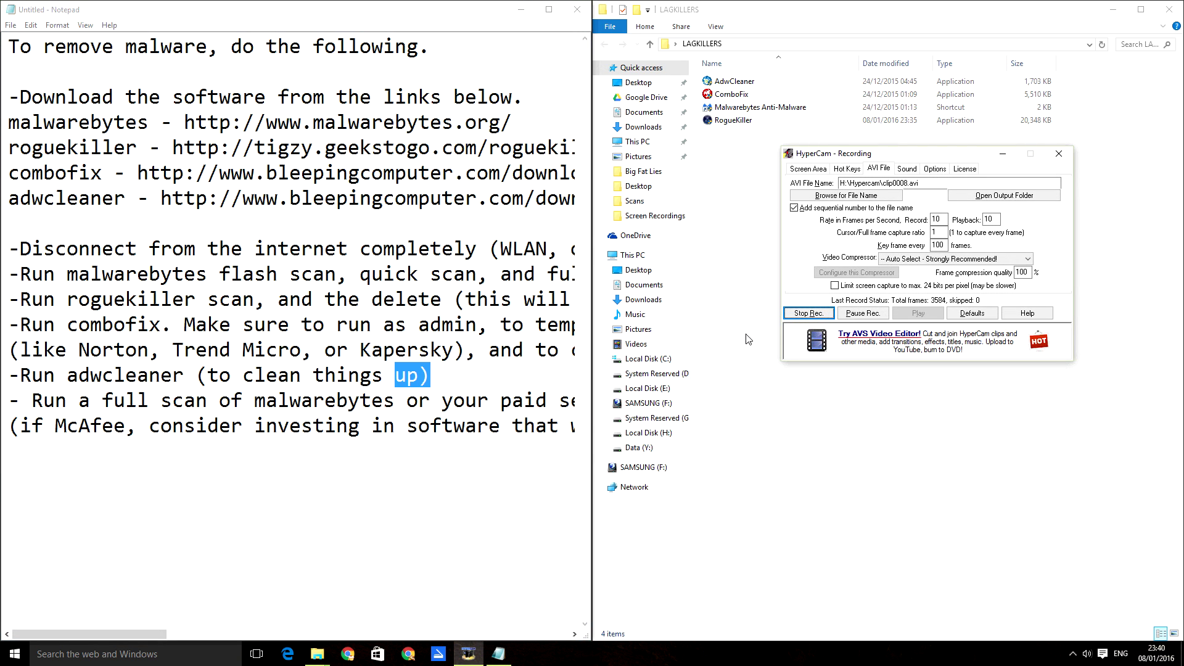